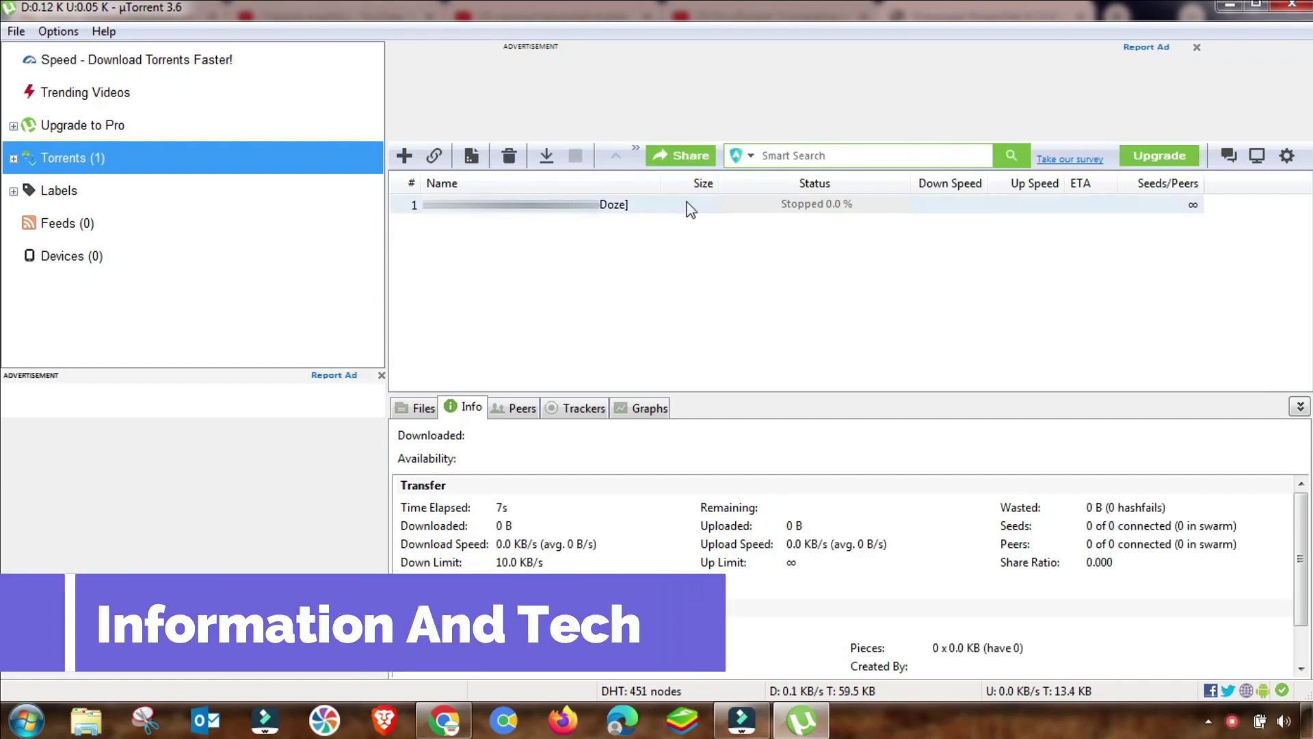
Step: Start the stopped 1.02 GB torrent from its context menu so it connects to peers
right_click(782, 204)
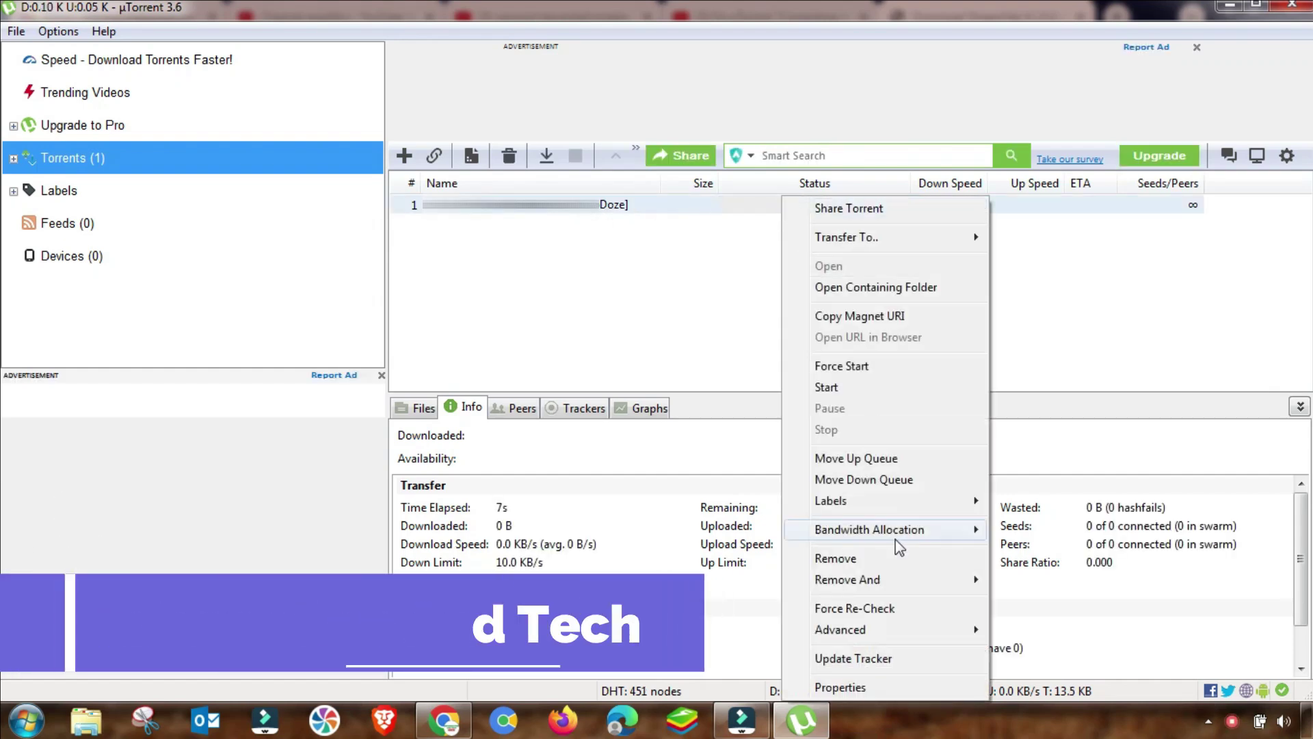
left_click(829, 388)
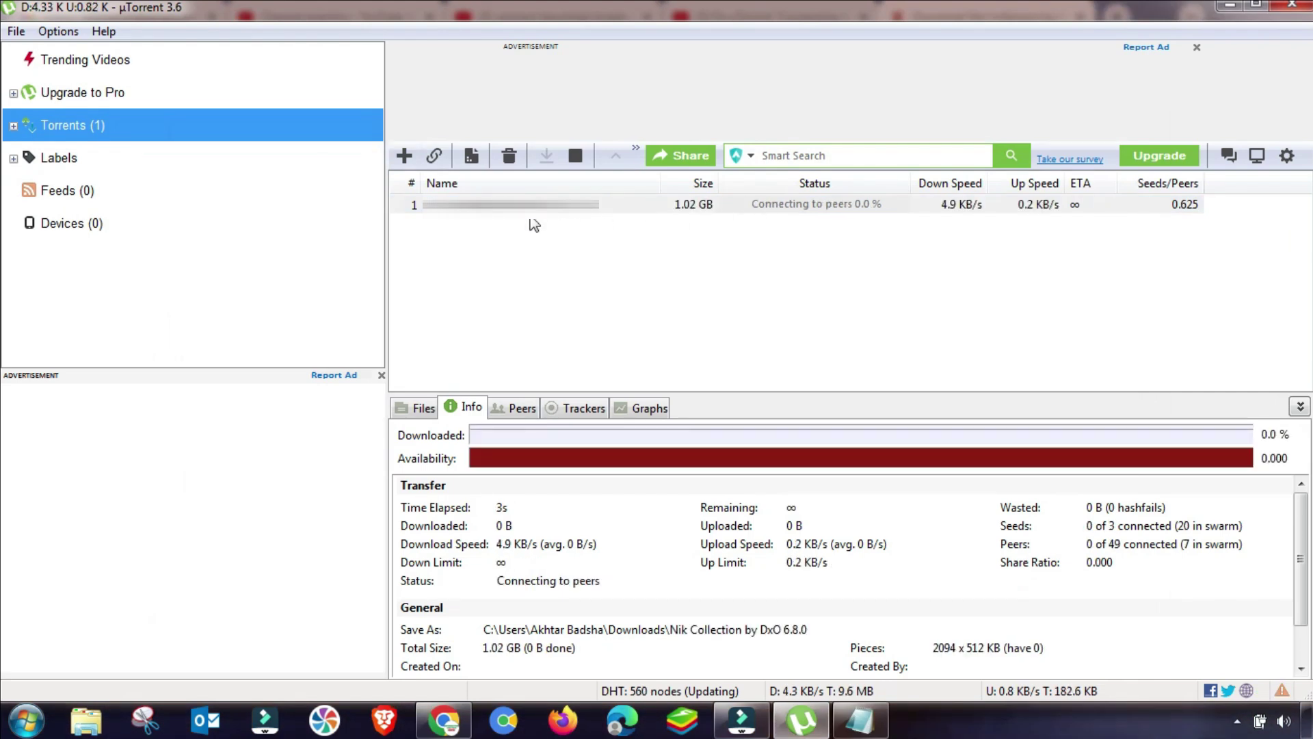
Step: Stop the downloading 1.02 GB torrent, halting it at 0% with 416 KB received
right_click(526, 204)
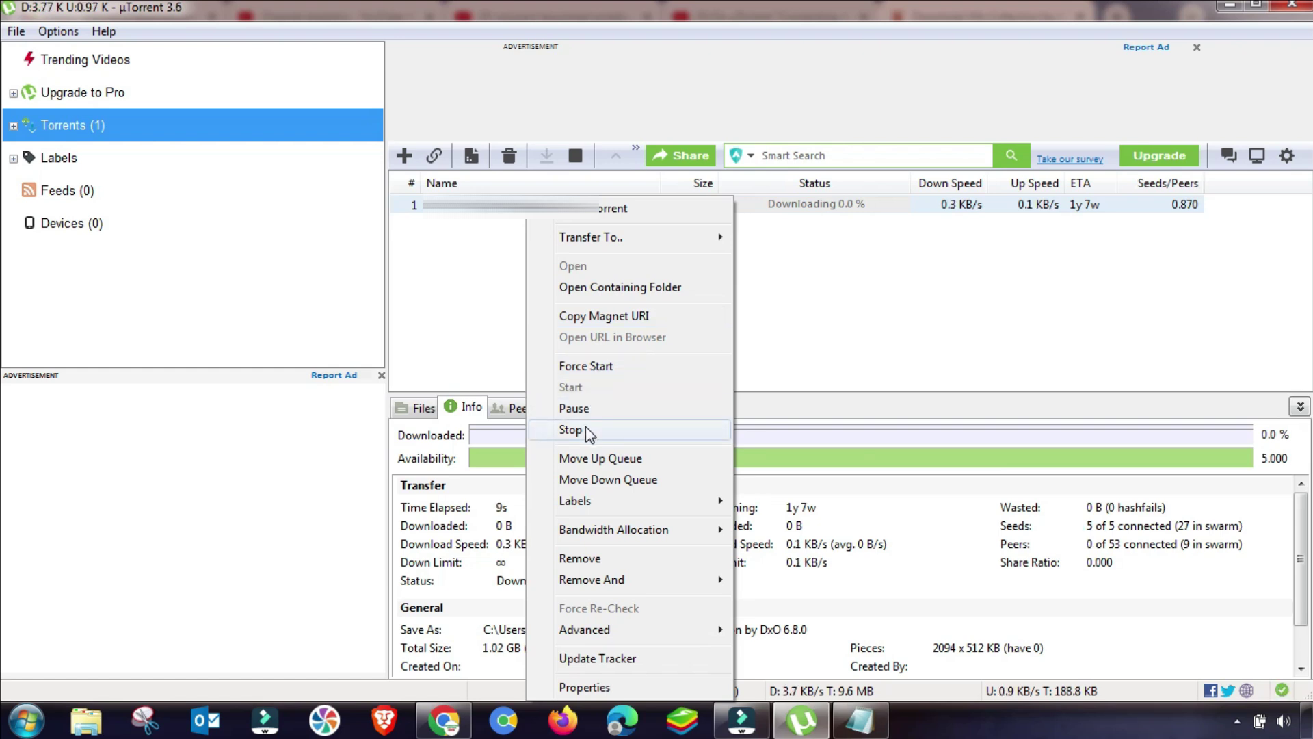
left_click(862, 330)
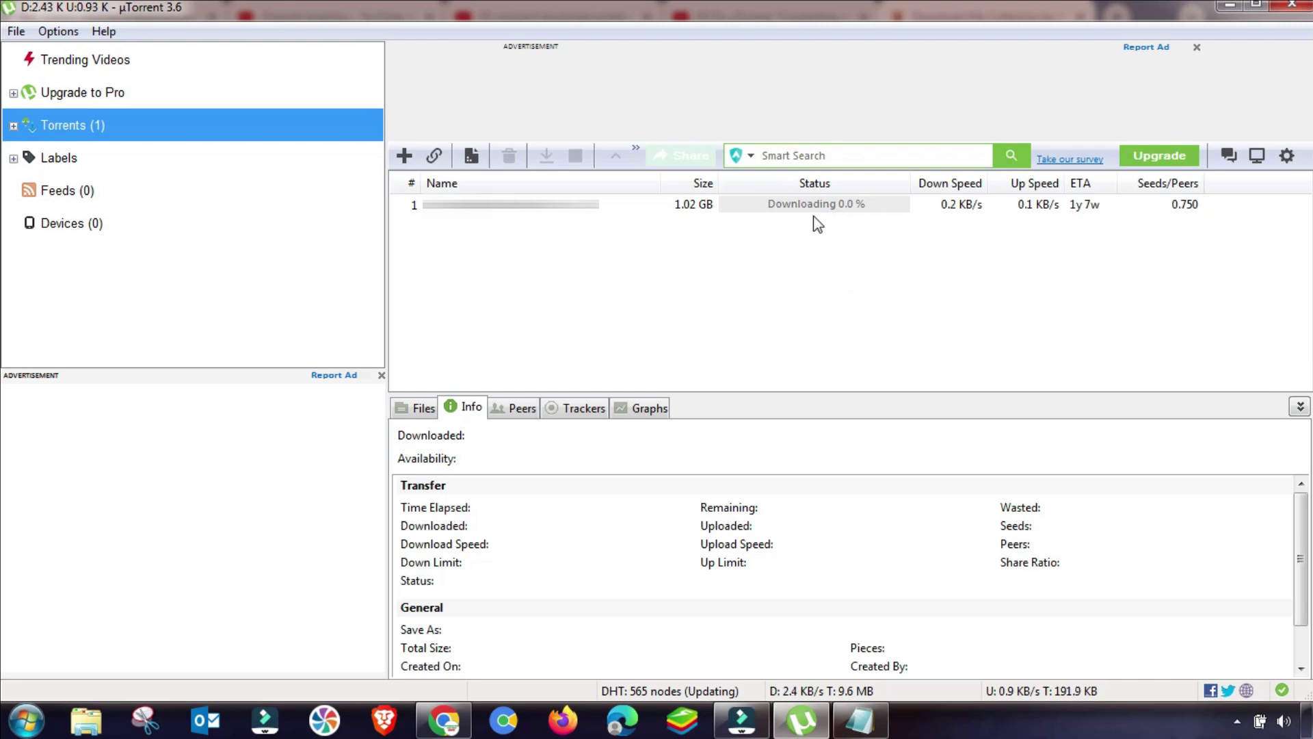
right_click(752, 204)
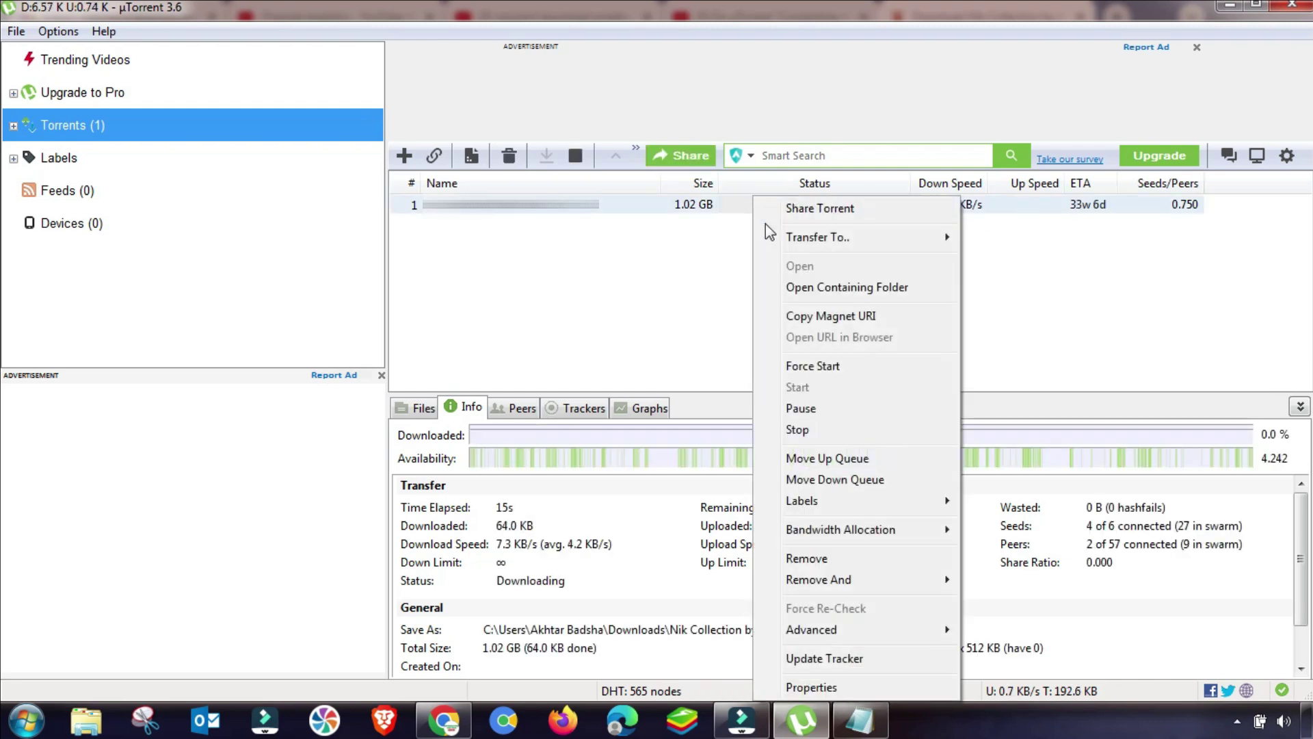
left_click(798, 428)
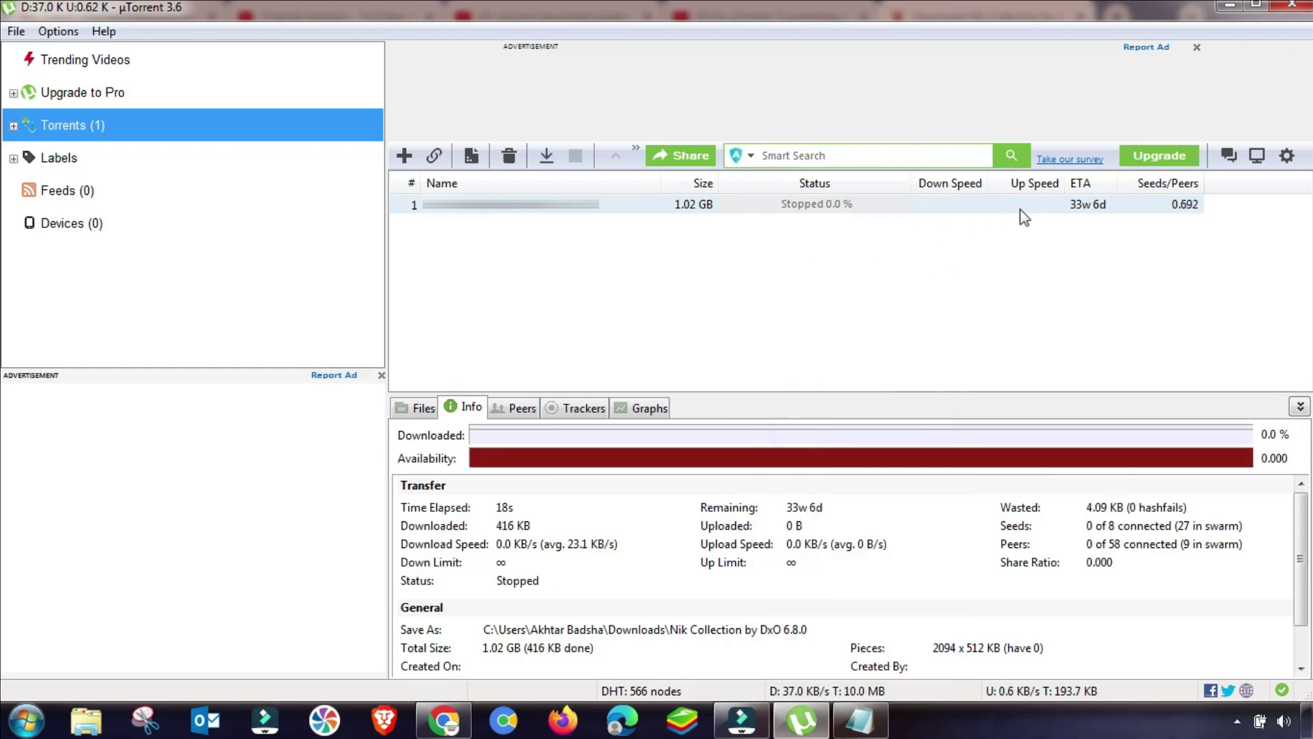
Step: Request a tracker update for the stopped torrent
right_click(695, 212)
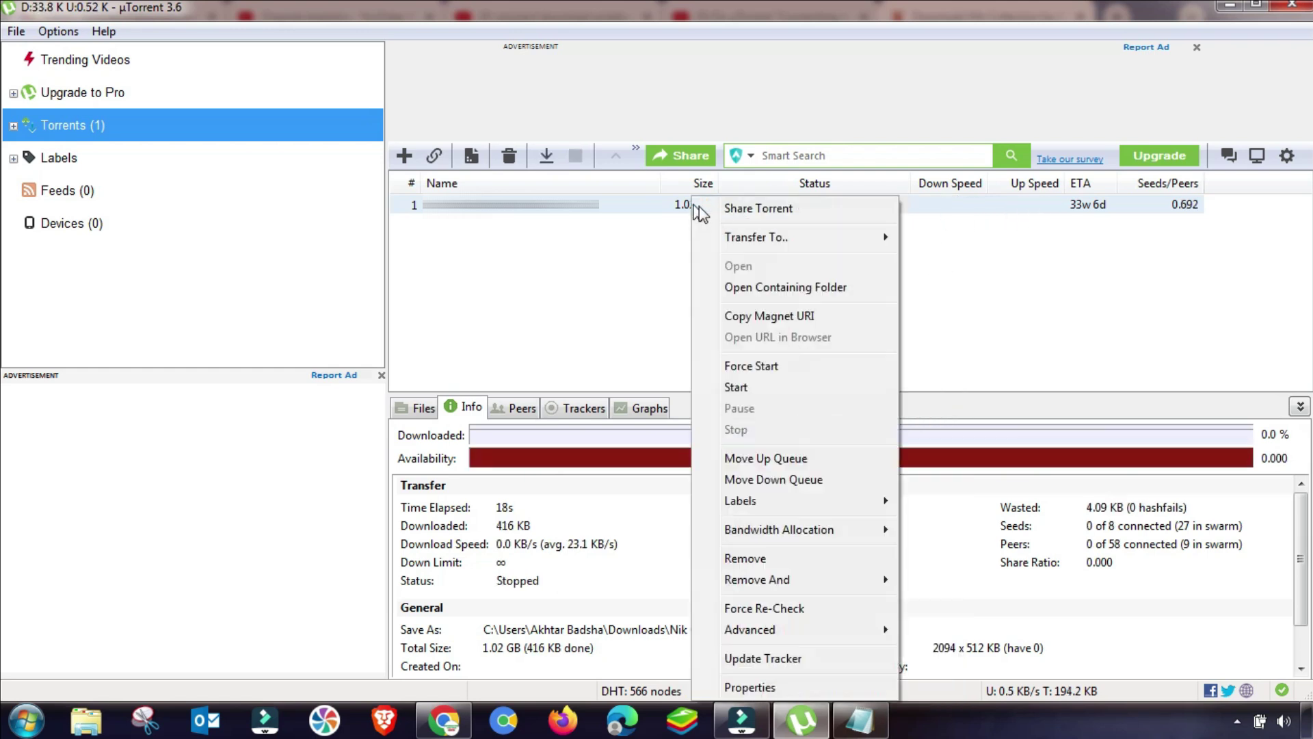
left_click(796, 660)
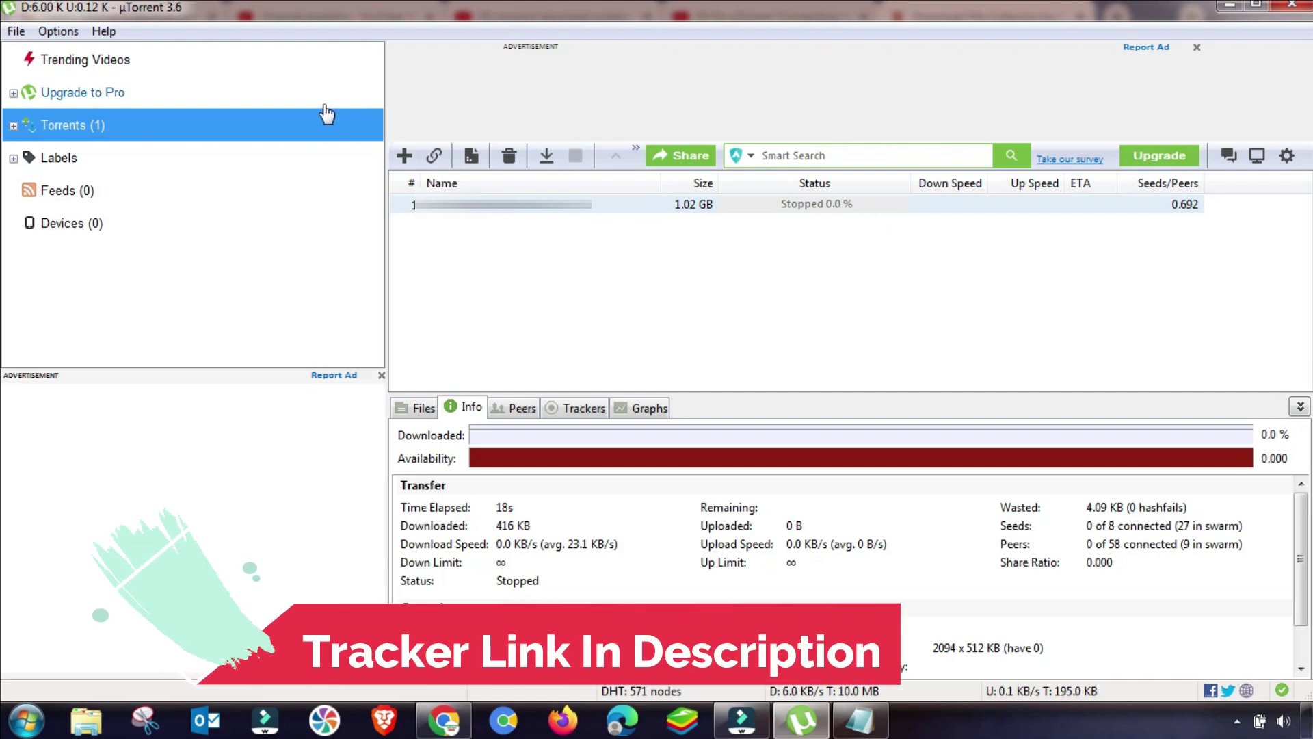
left_click(58, 32)
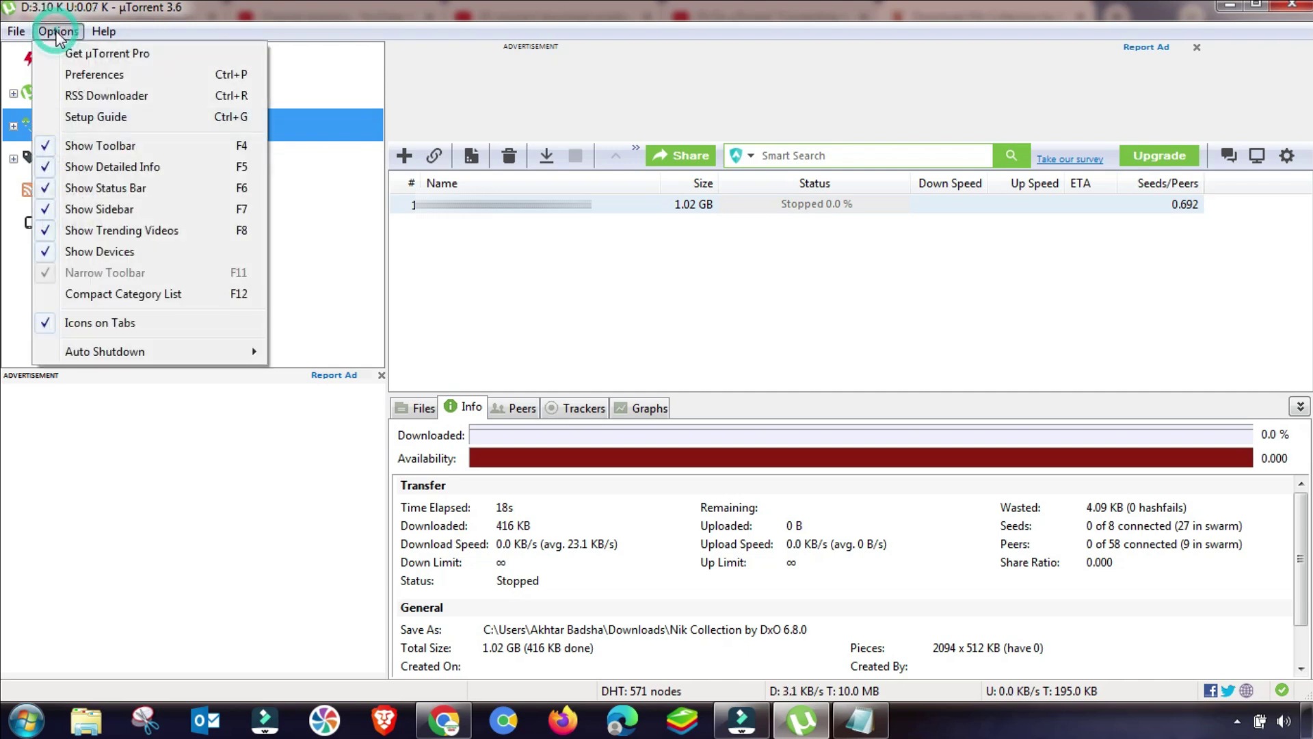
left_click(101, 118)
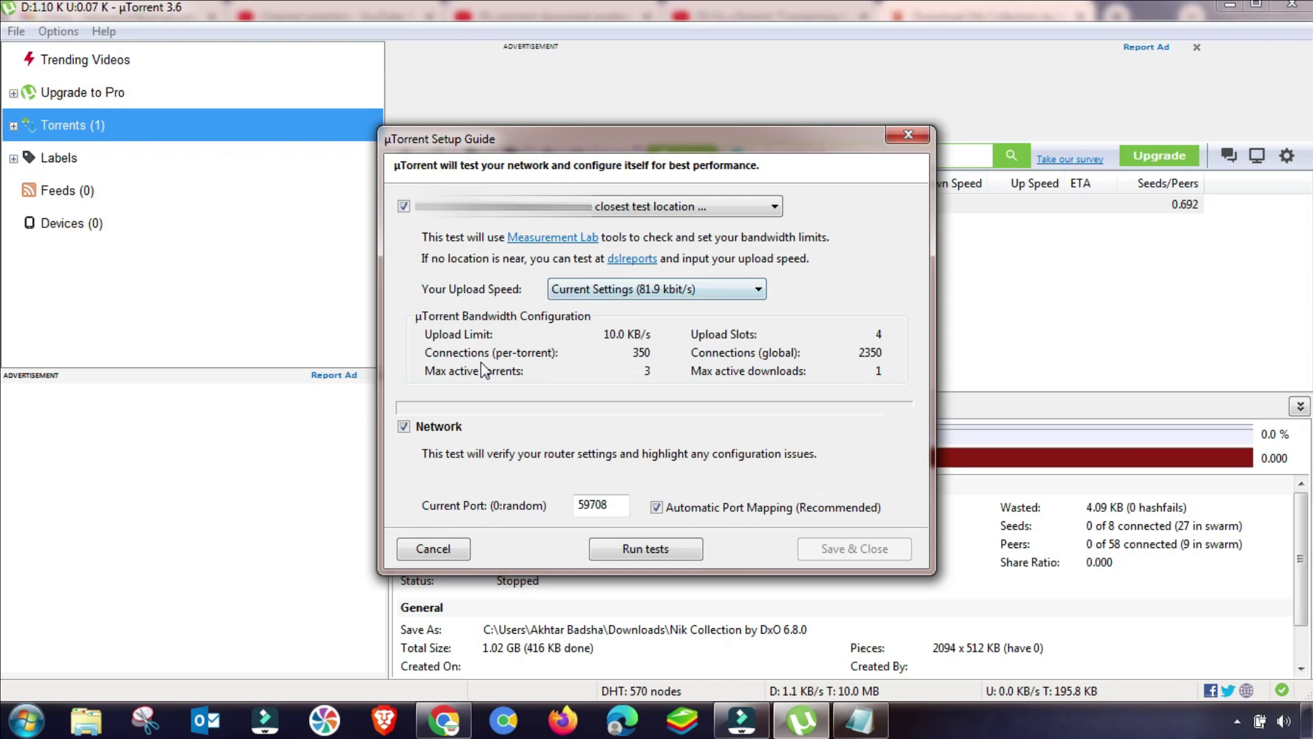
left_click(641, 549)
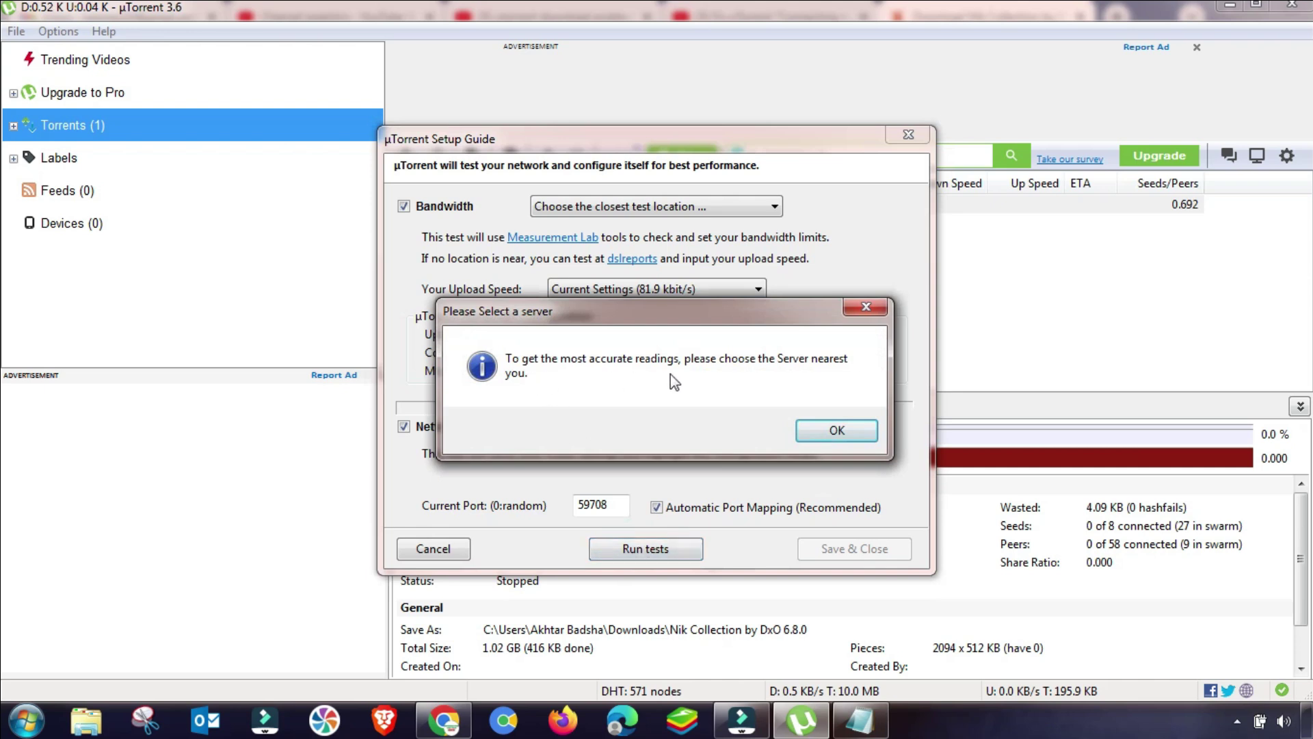
left_click(856, 430)
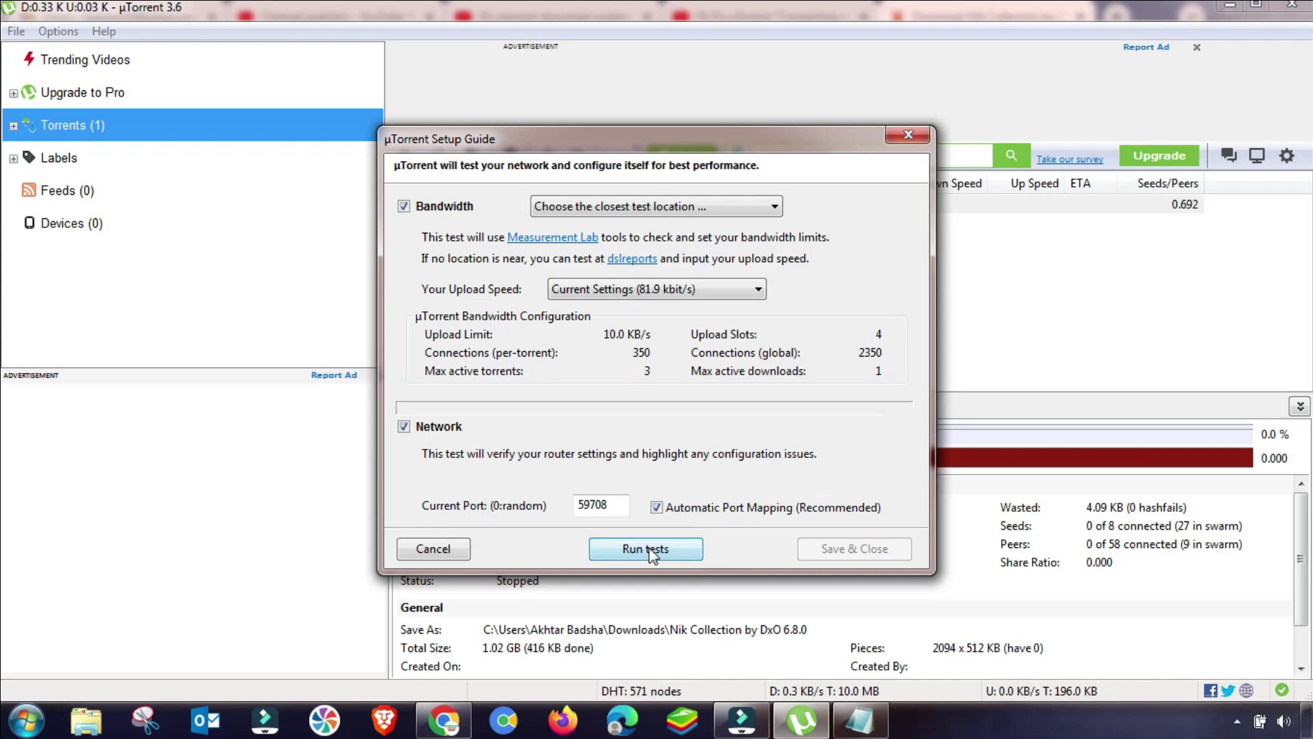
left_click(451, 551)
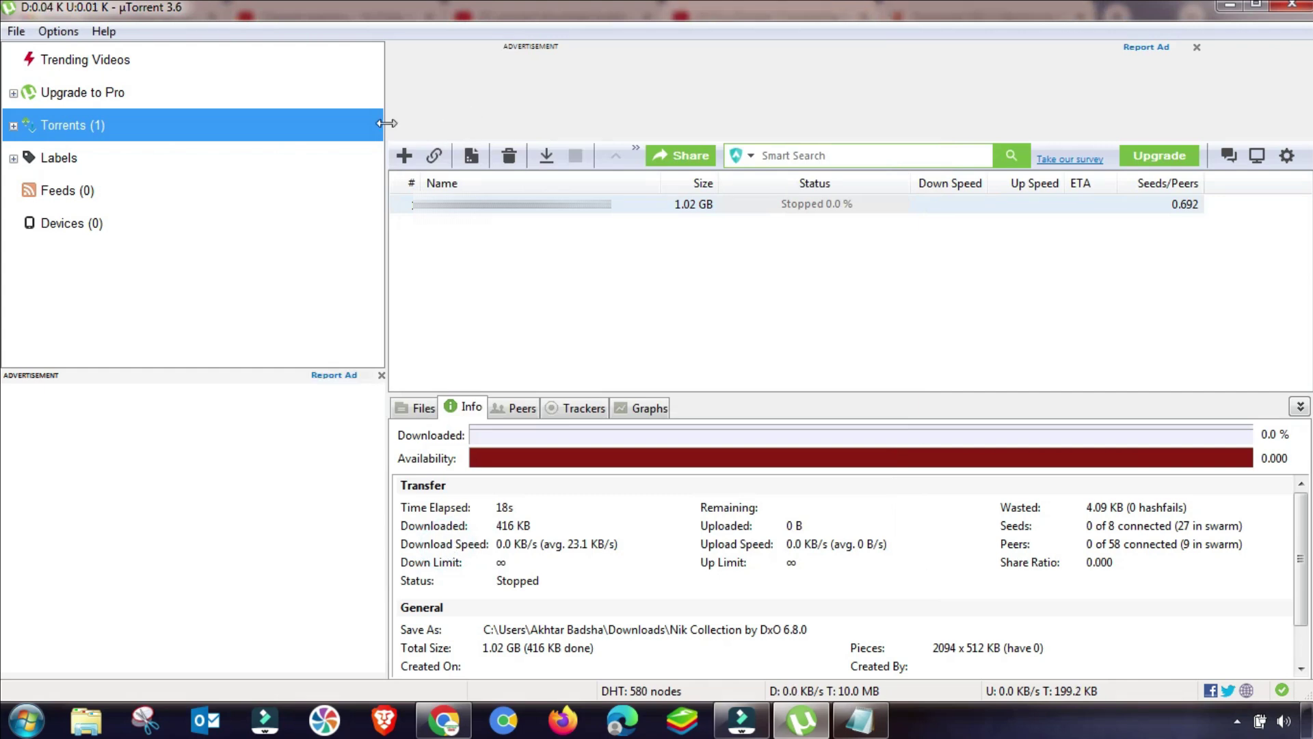
Step: In Connection preferences, replace listening port 59708 with 2202 and apply it
left_click(58, 31)
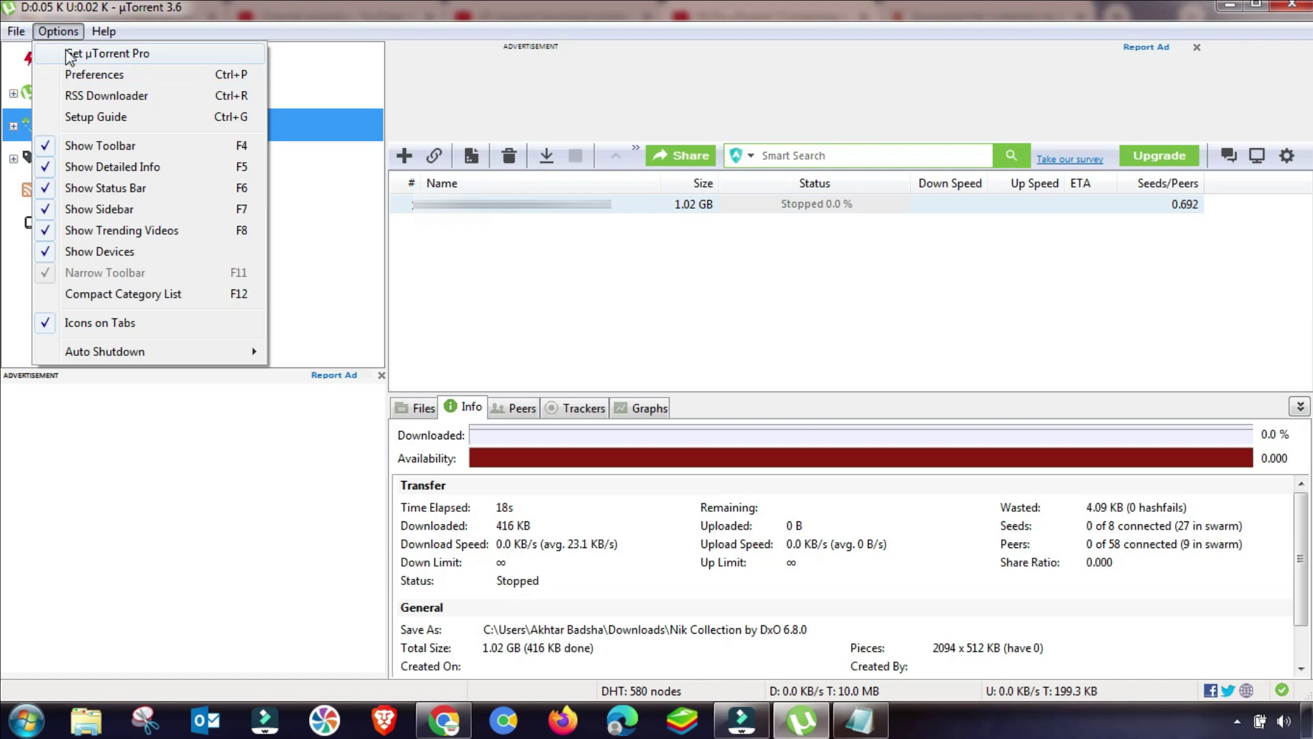
left_click(91, 76)
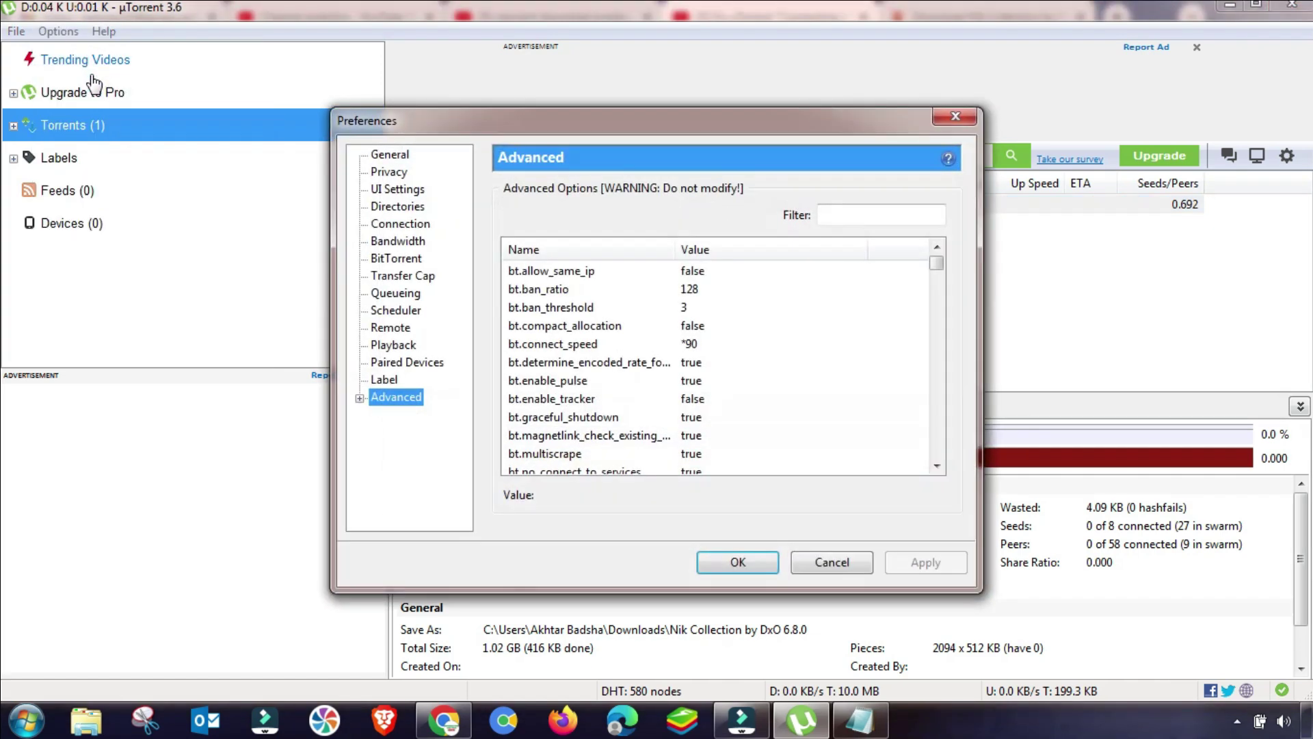
left_click(404, 231)
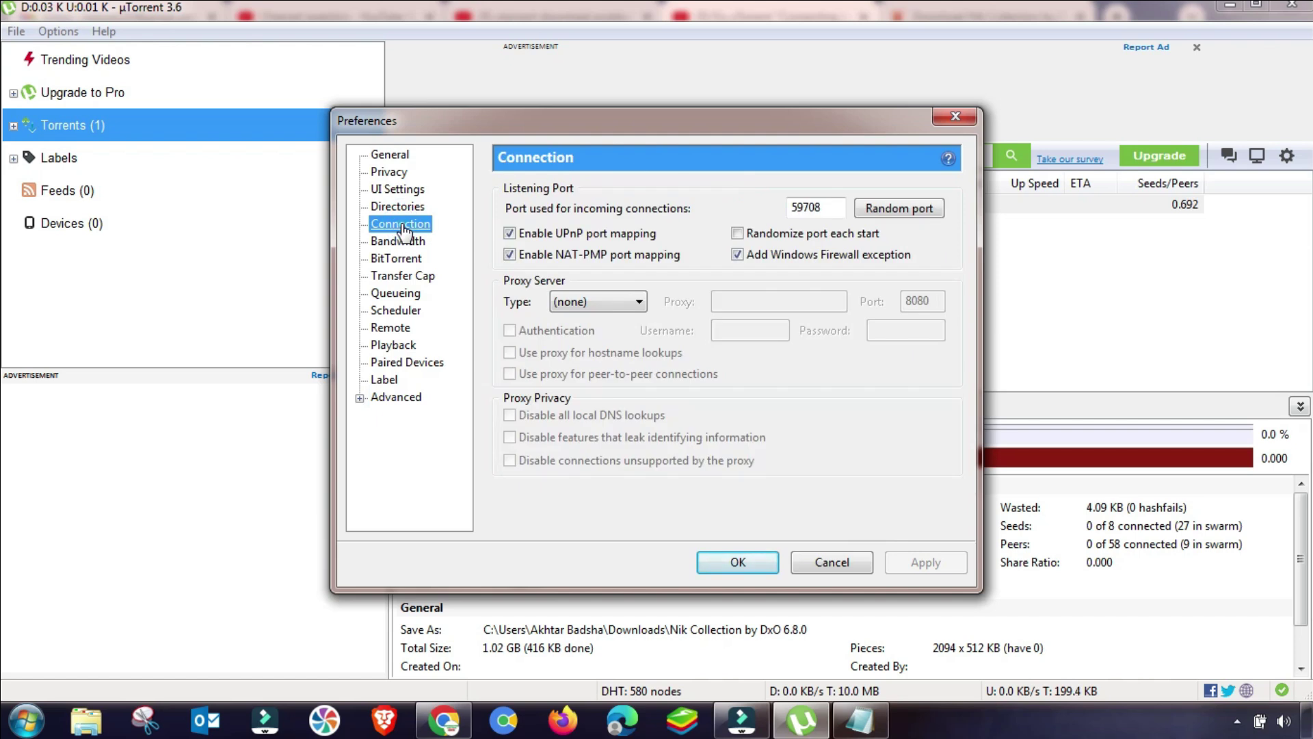
left_click(509, 234)
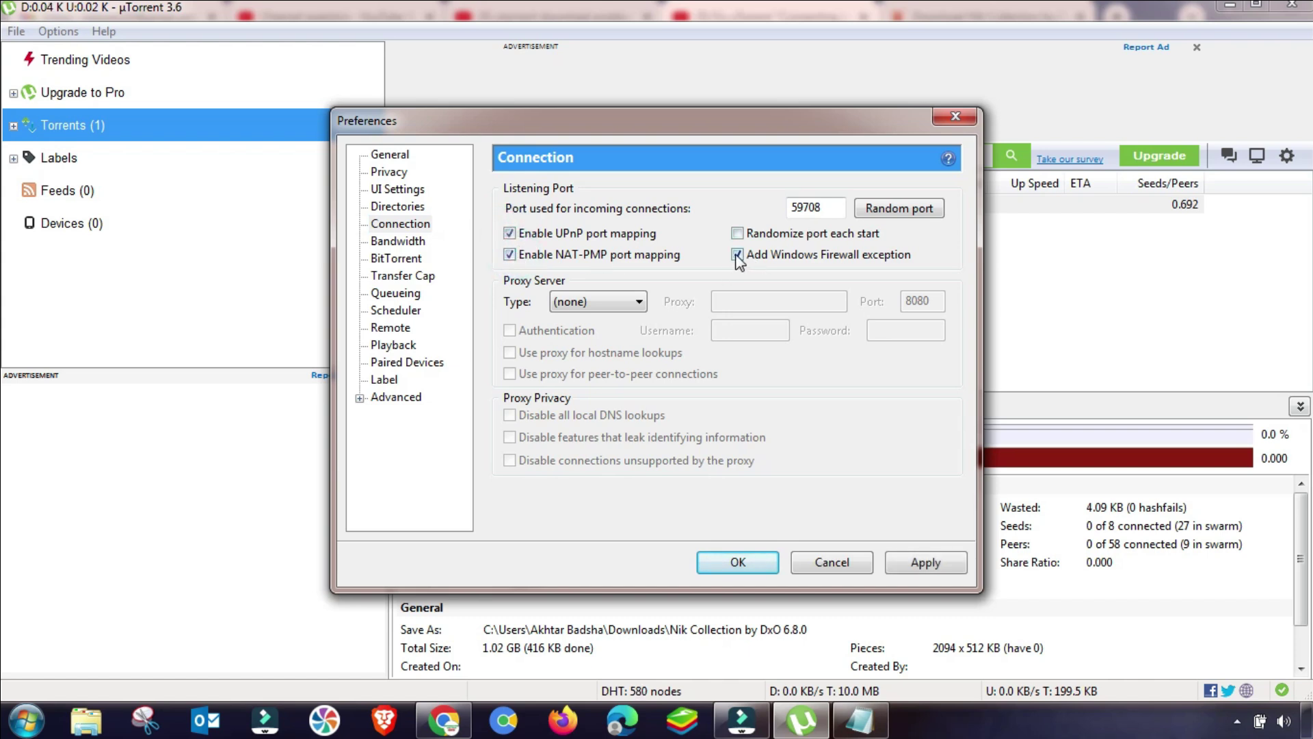
left_click_drag(838, 209, 744, 210)
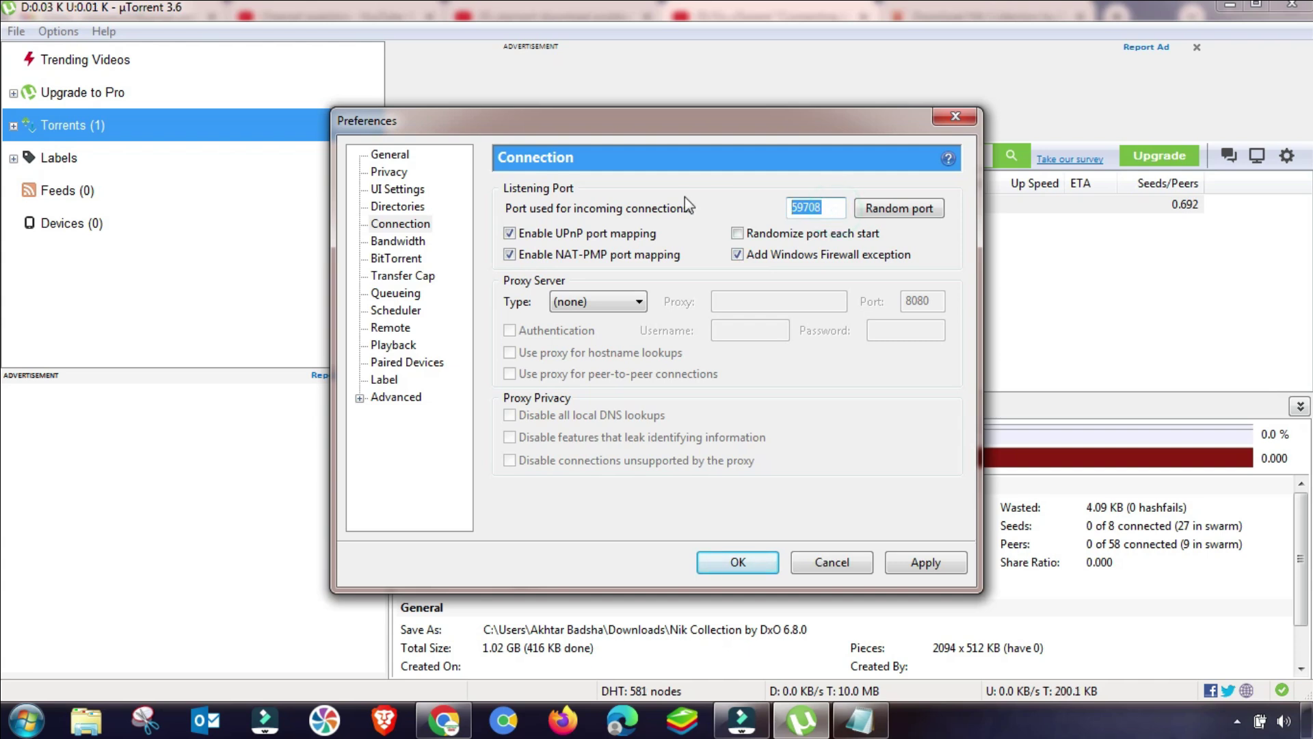
type("22")
type("02")
left_click(927, 565)
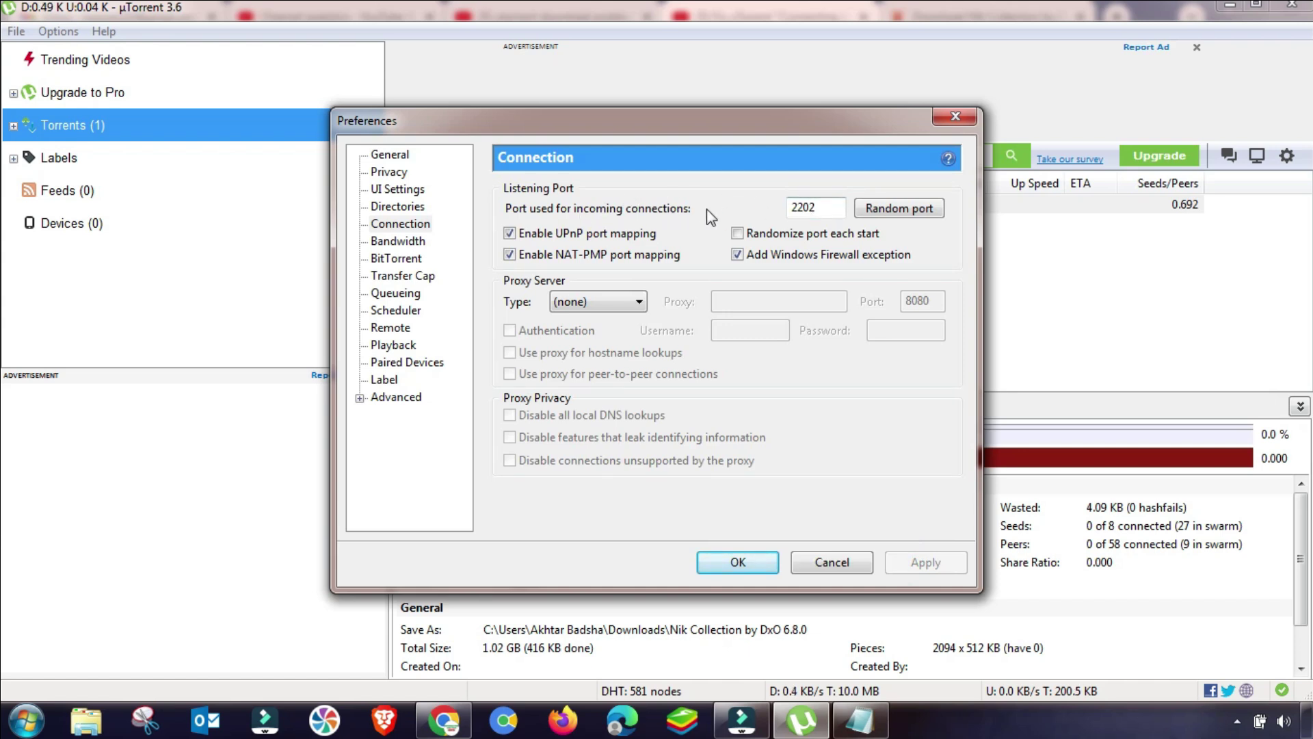
Step: Set 250 connected peers per torrent in Bandwidth preferences, apply, and close with OK
left_click(394, 244)
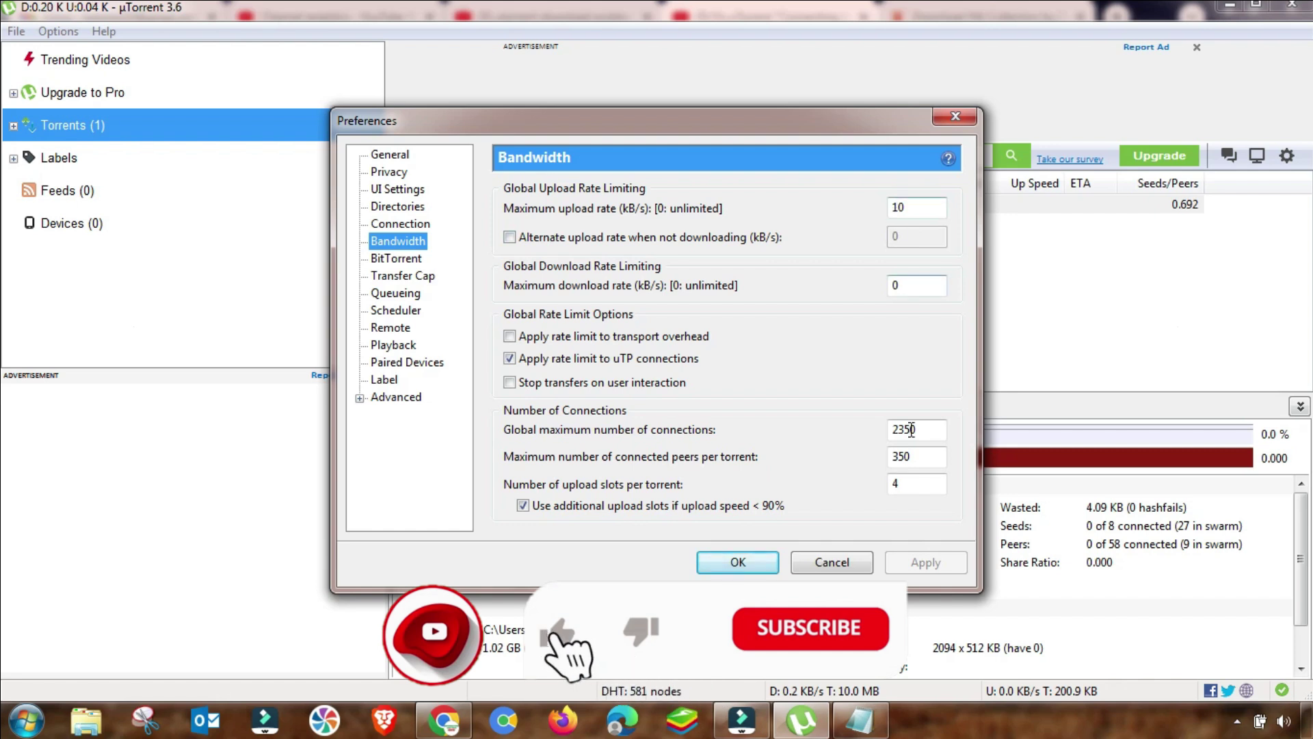
double_click(913, 458)
type("2")
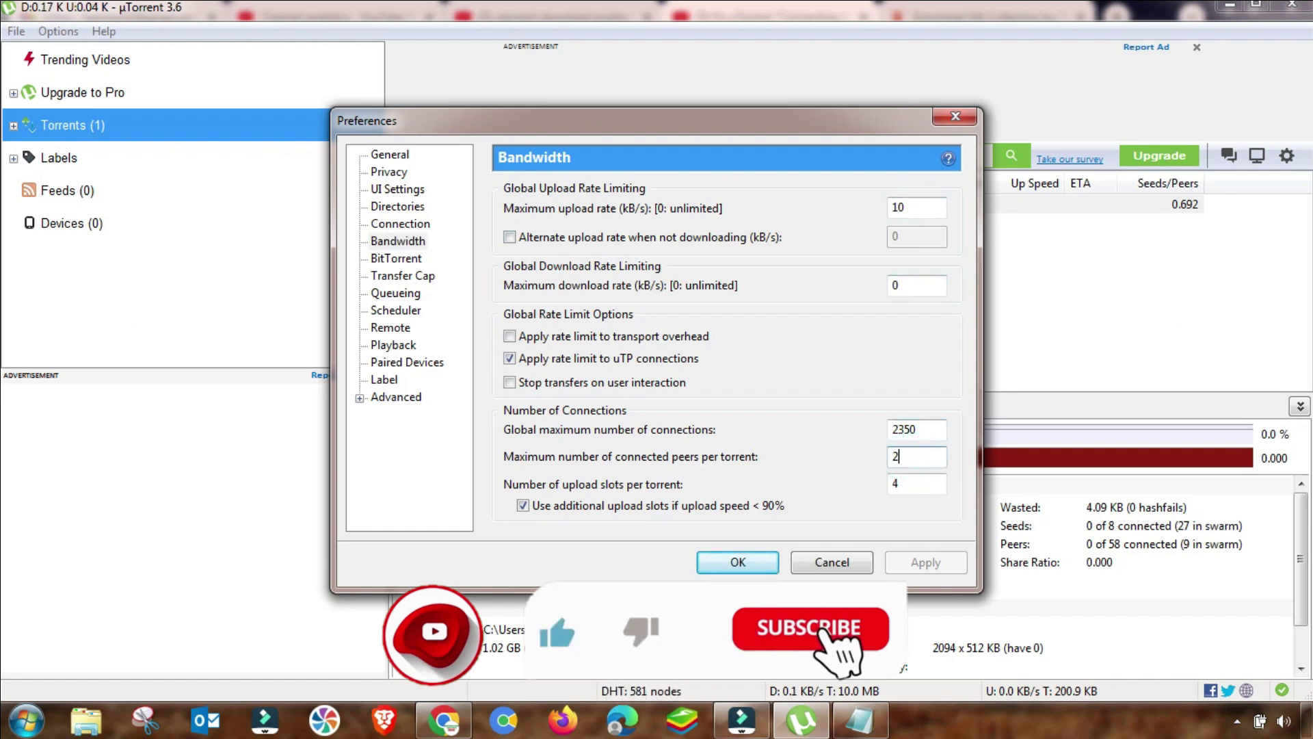
type("50")
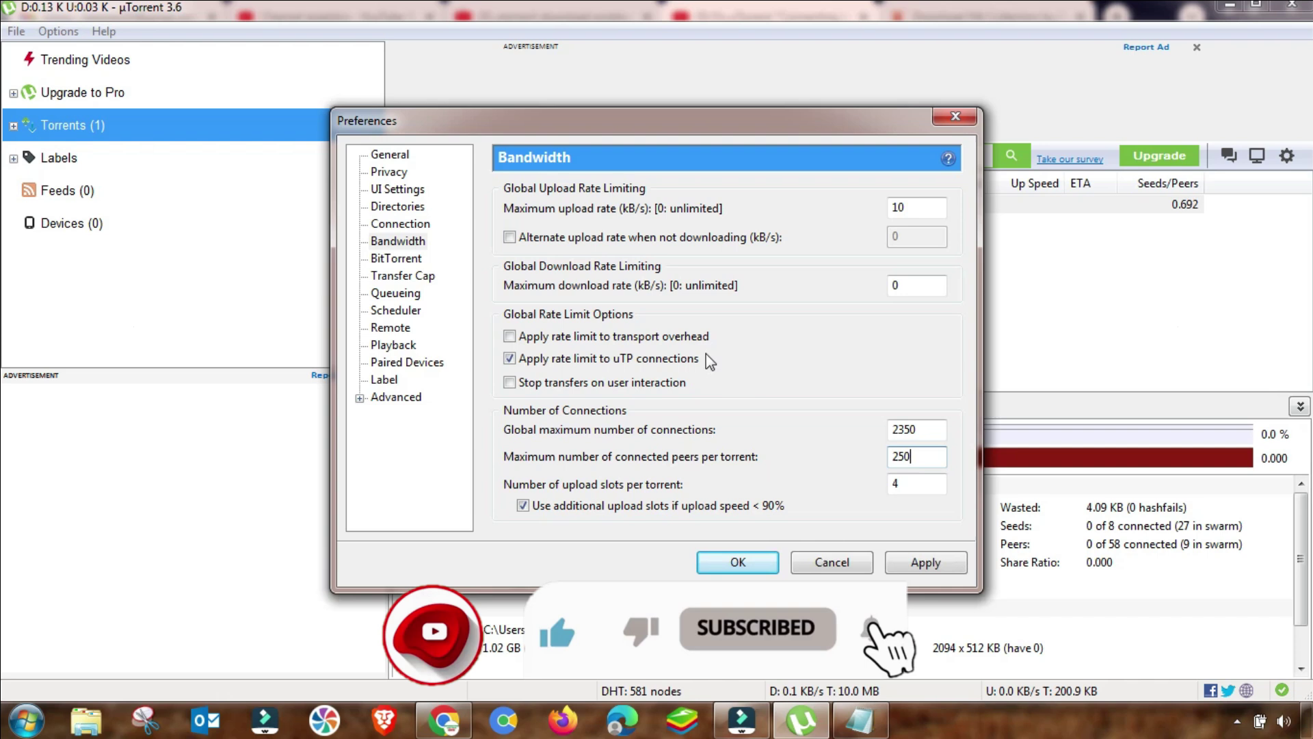
left_click(907, 285)
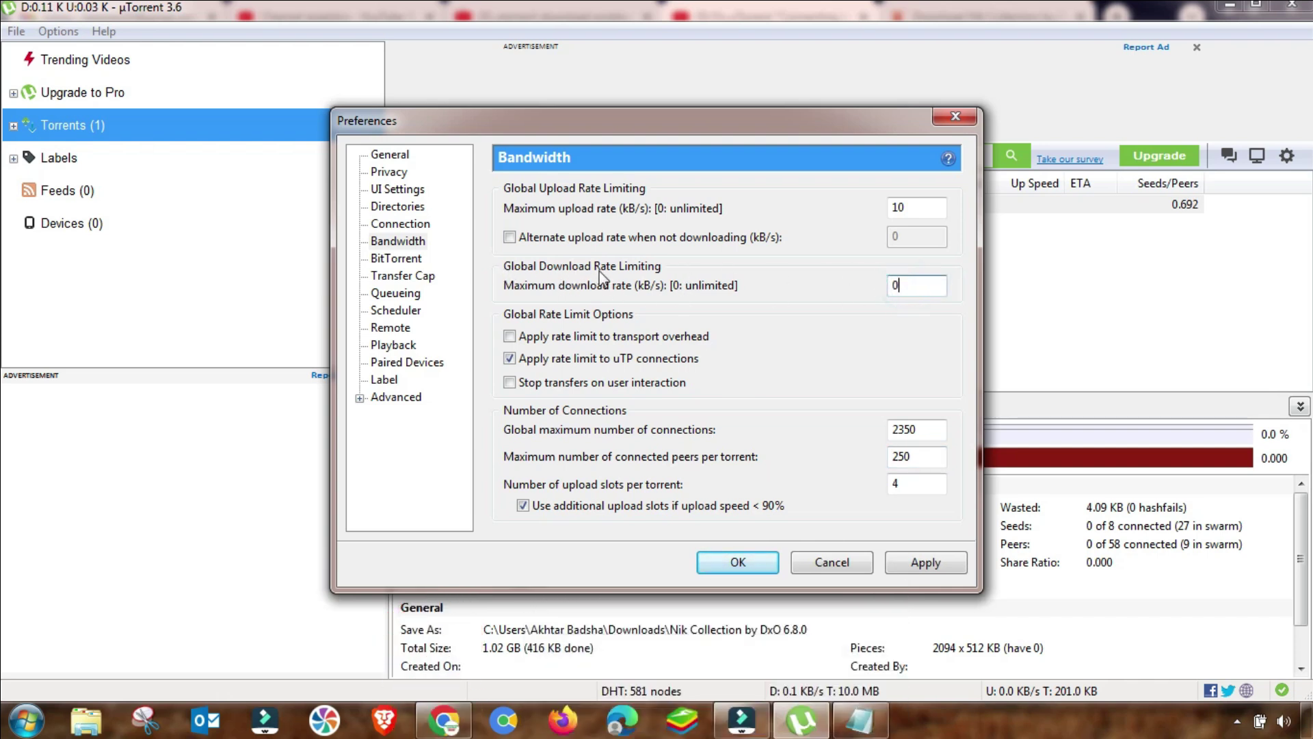
left_click(919, 289)
left_click(925, 563)
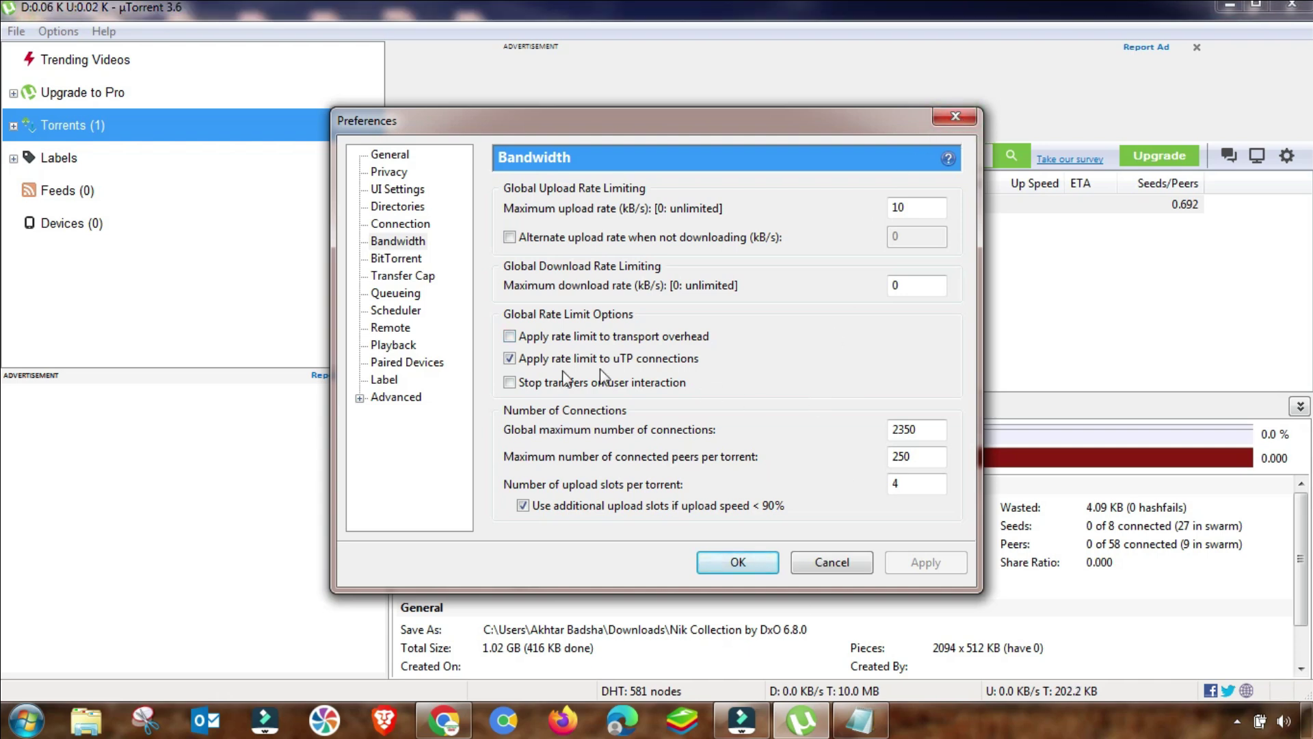
left_click(742, 563)
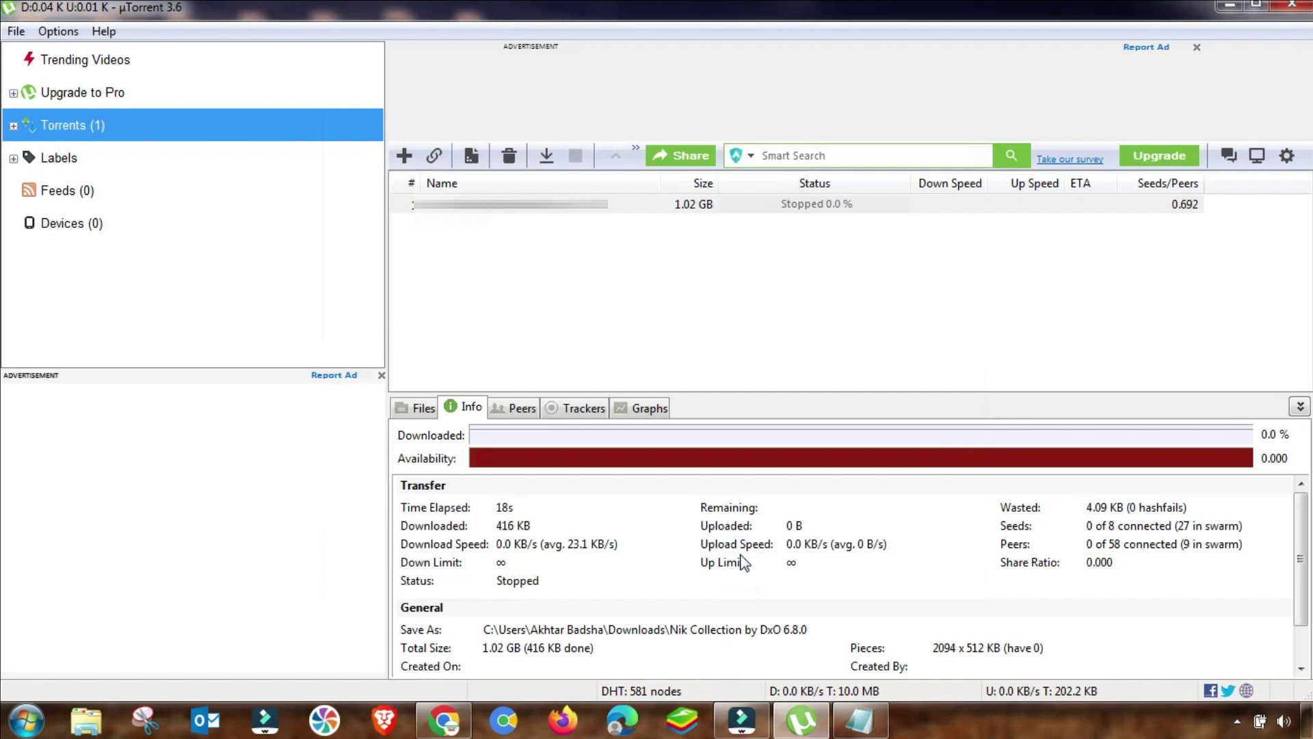
Step: Close the µTorrent and Notepad windows, then exit µTorrent from its tray icon
left_click(1291, 6)
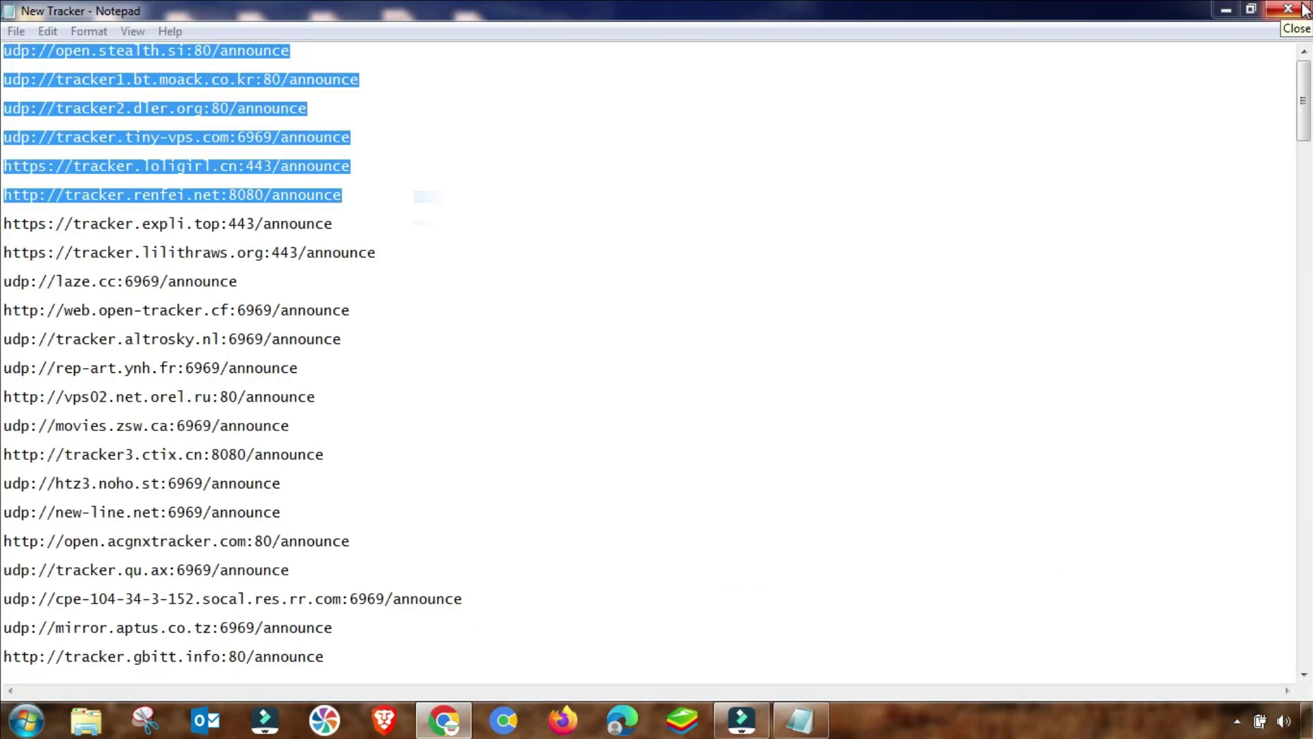
left_click(1302, 8)
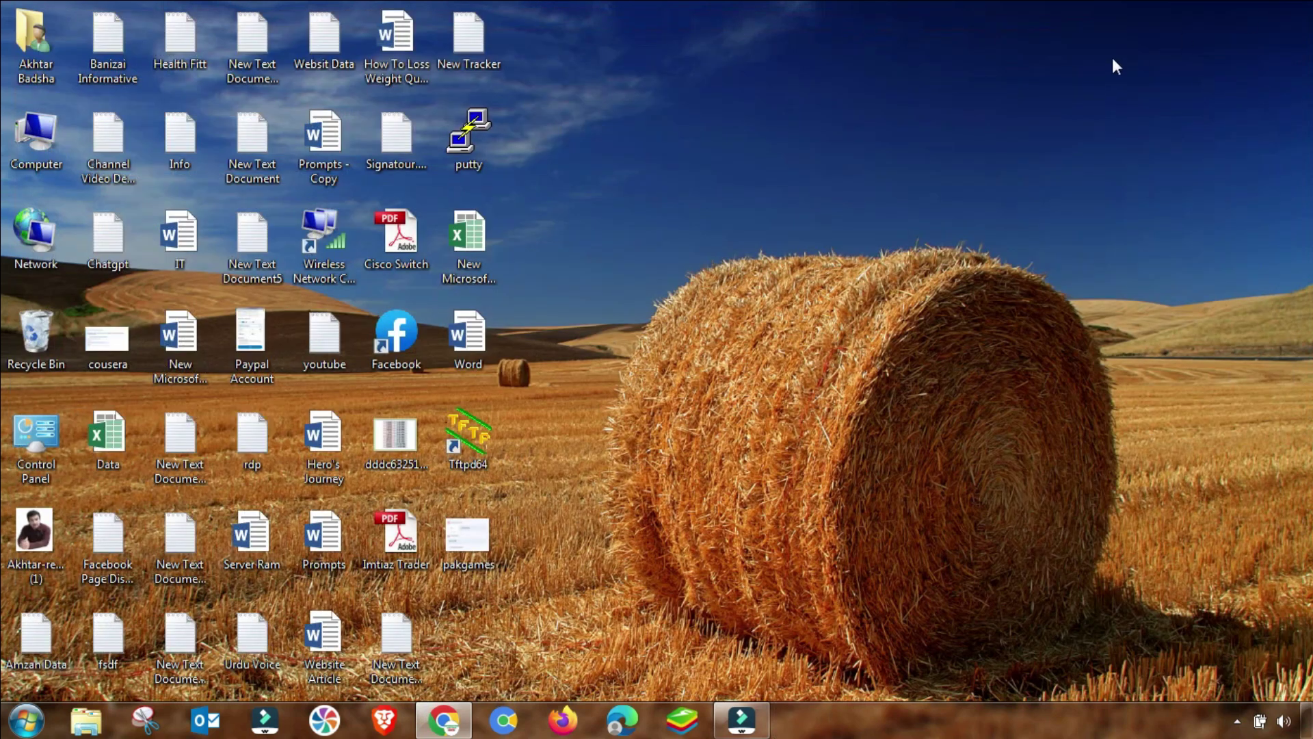
left_click(1236, 720)
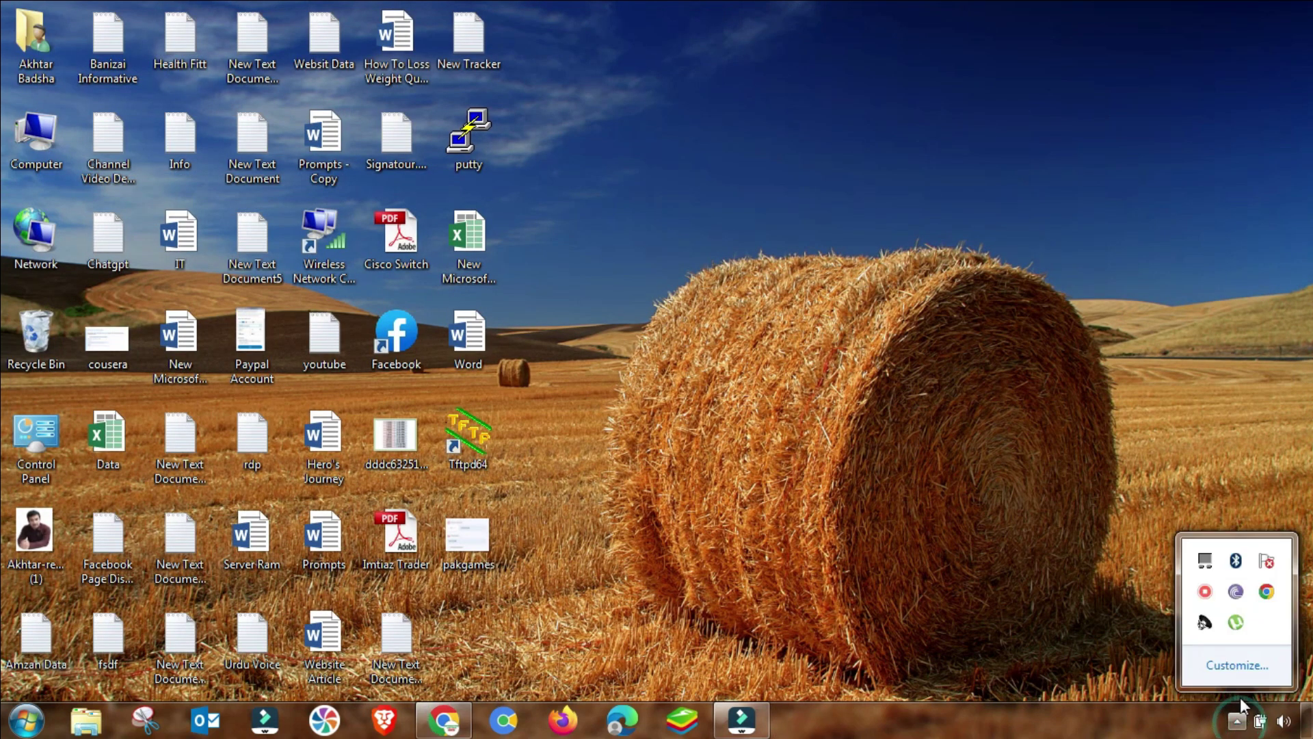
right_click(1236, 623)
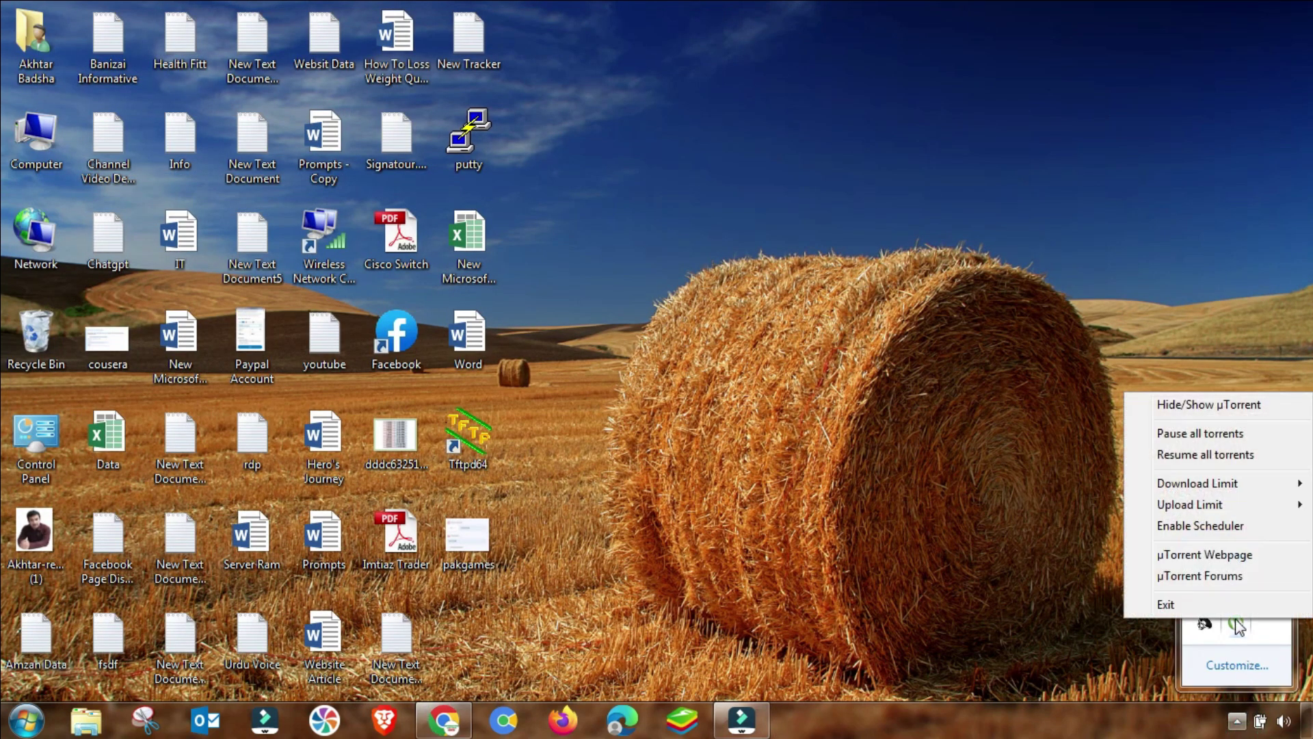
left_click(1177, 605)
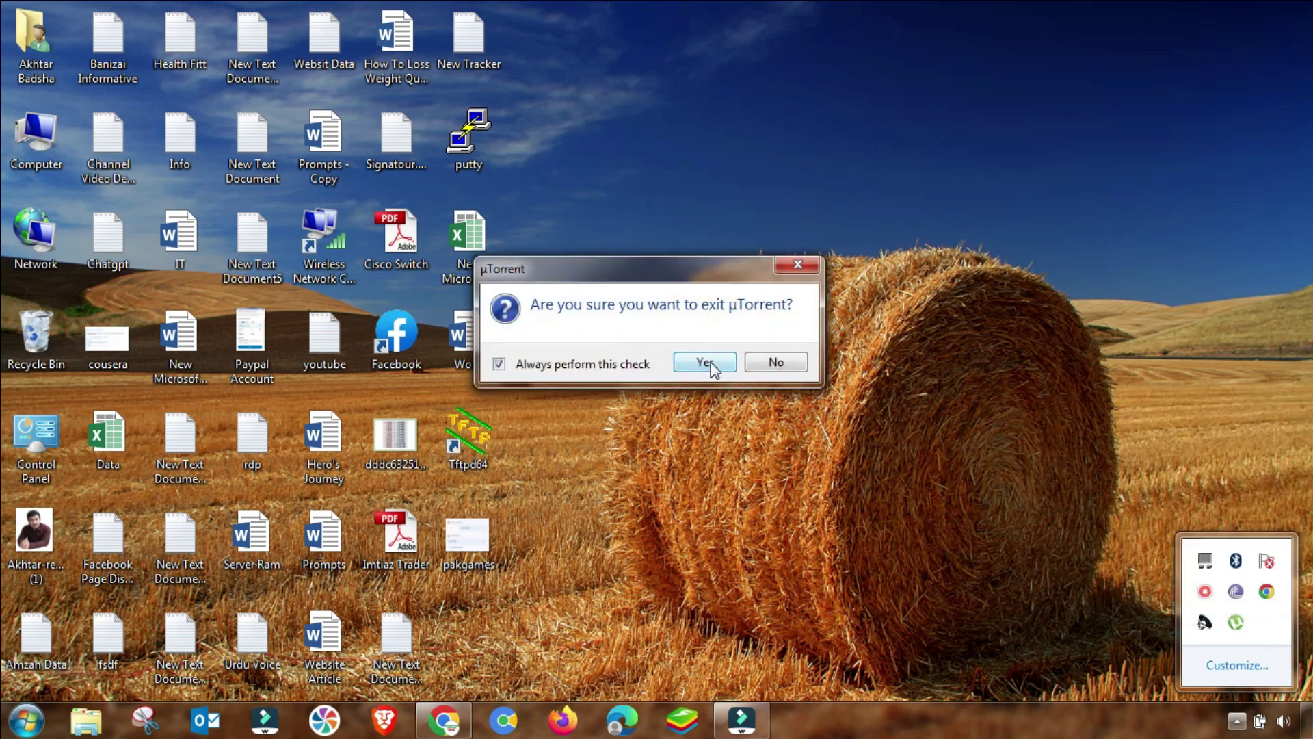
left_click(712, 362)
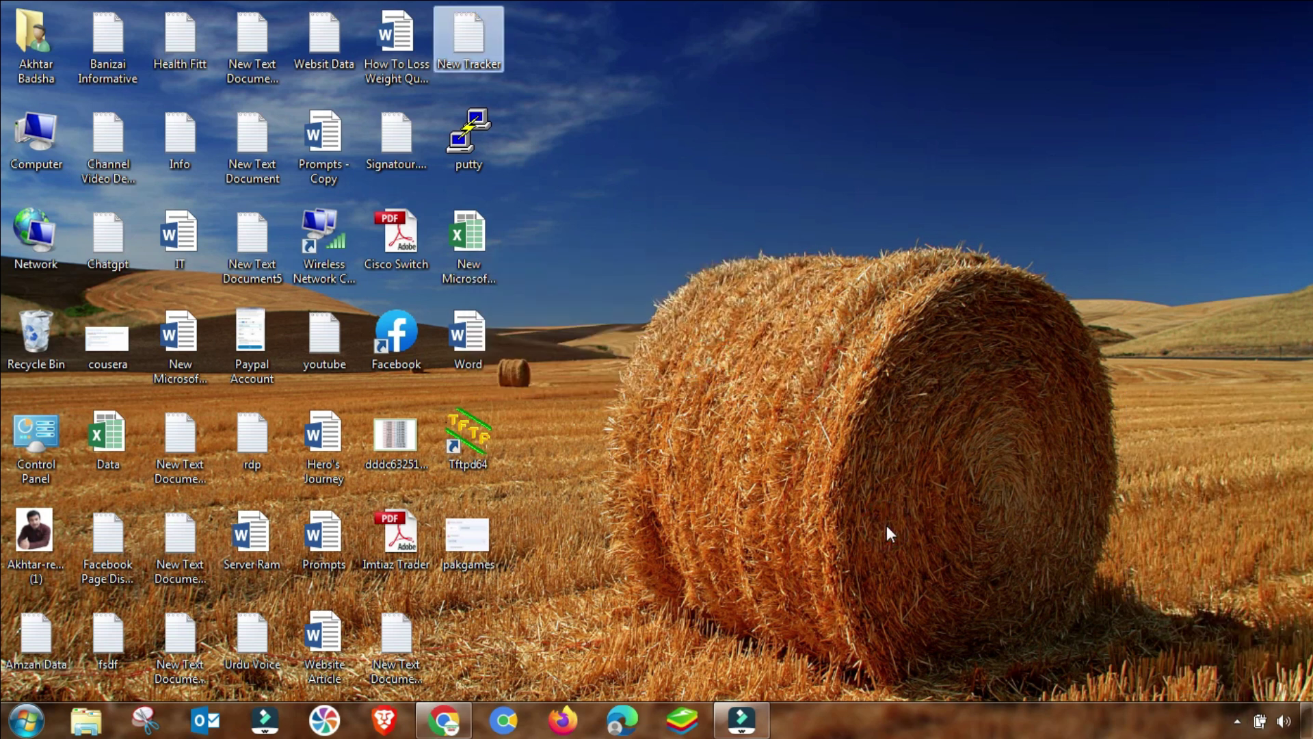
Step: Open %appdata% from the Run box and enter the utorrent folder
key("super+r")
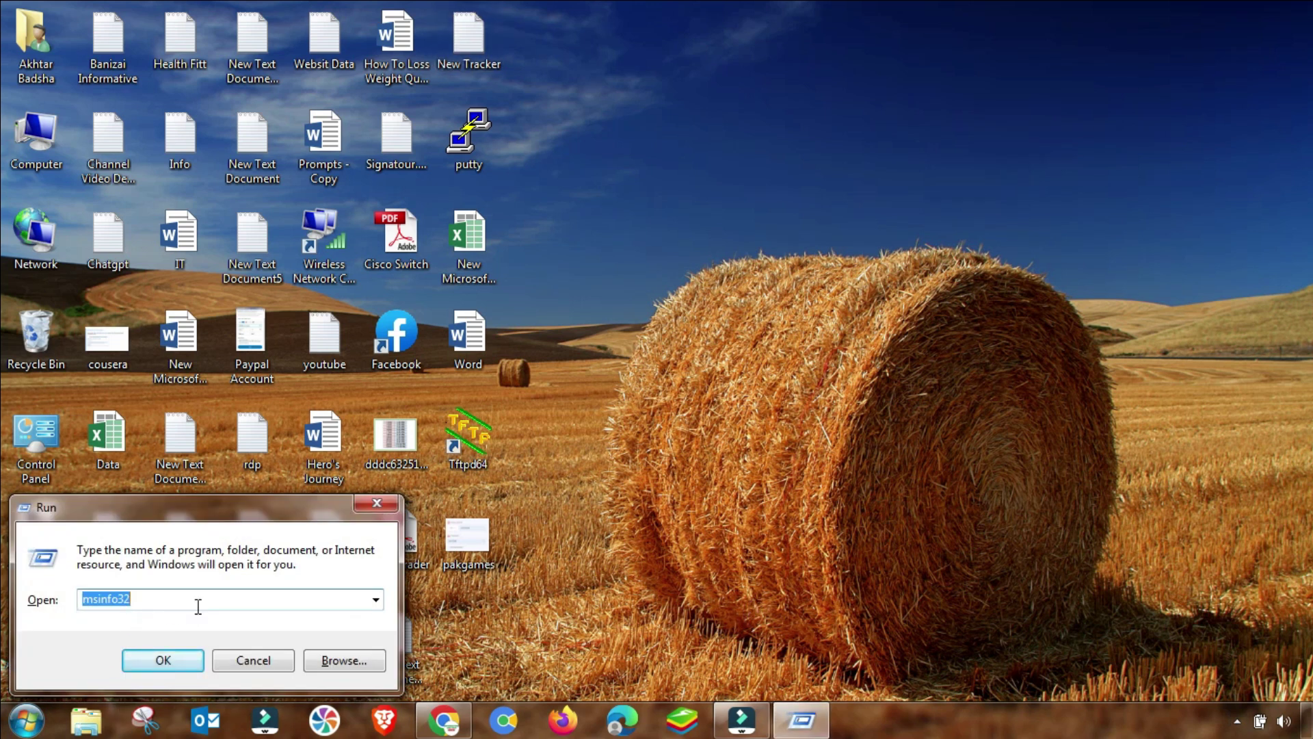
type("%%")
key("Left")
type("a")
type("pp")
key("Return")
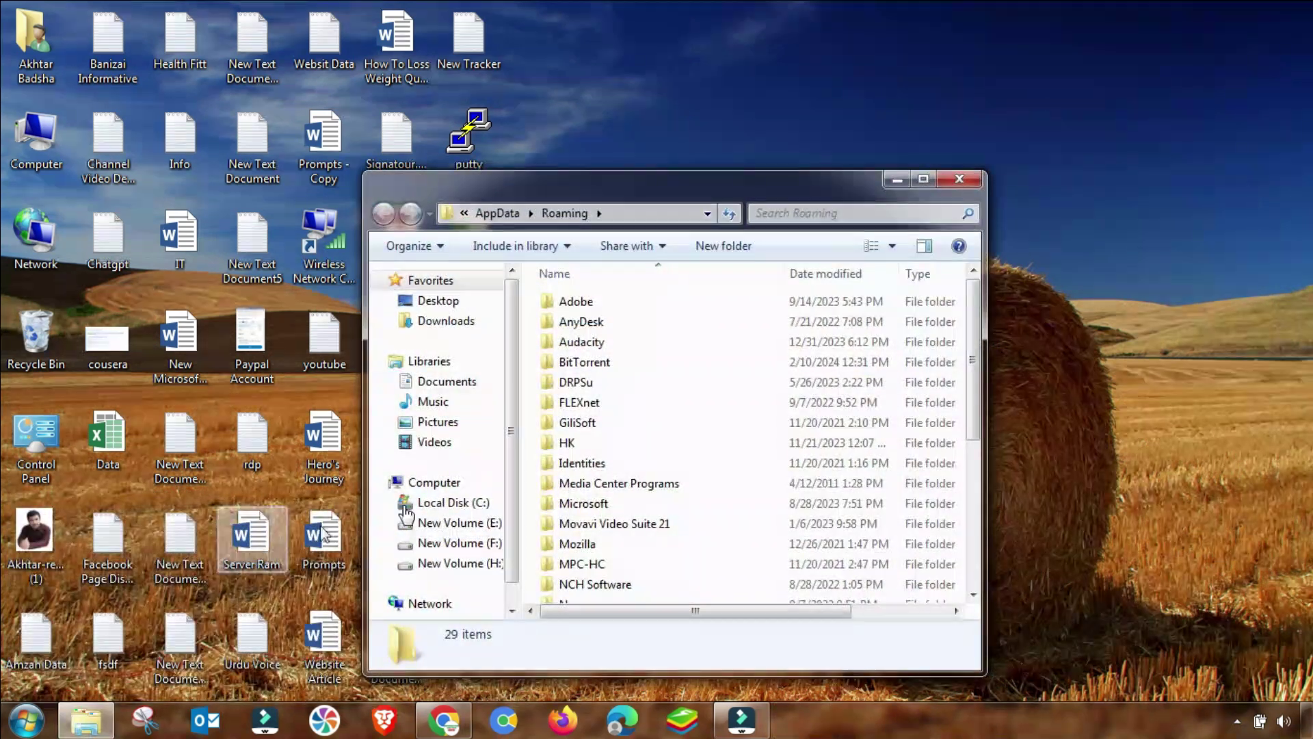
left_click(586, 465)
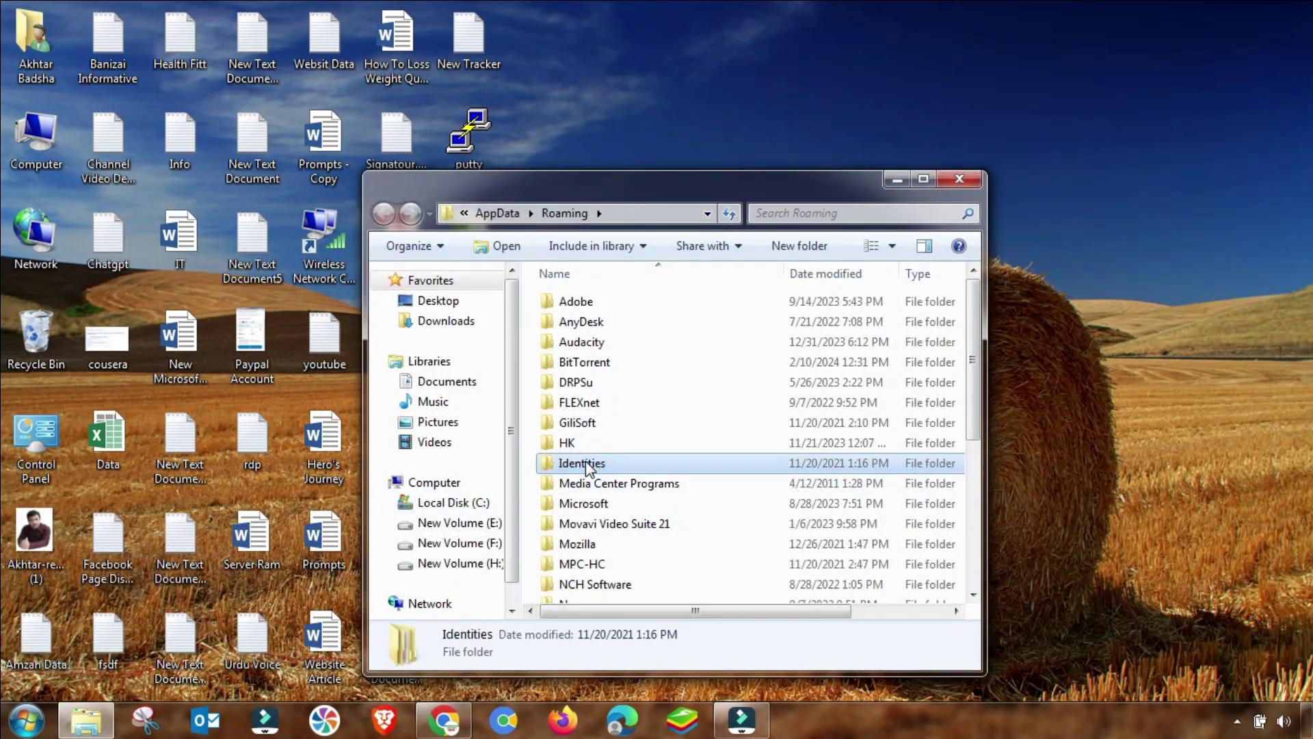
scroll(586, 465, "down", 5)
left_click(587, 488)
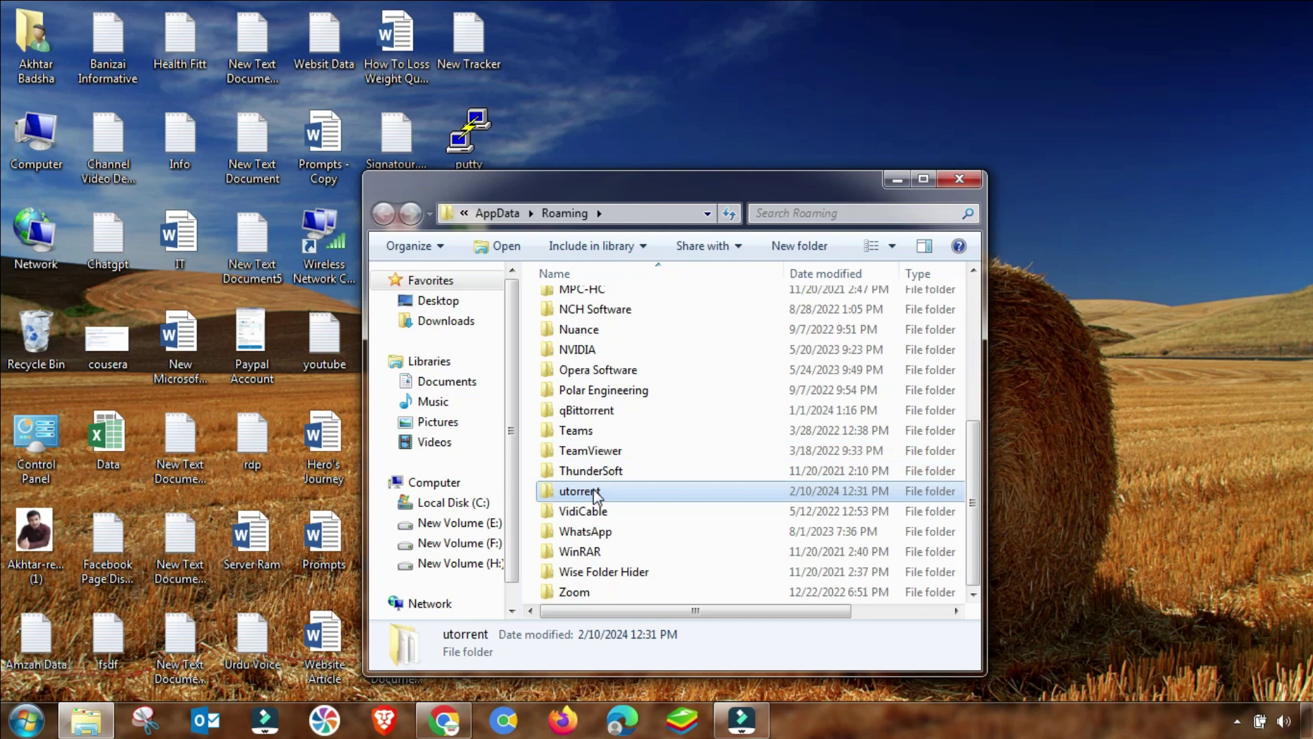
double_click(584, 488)
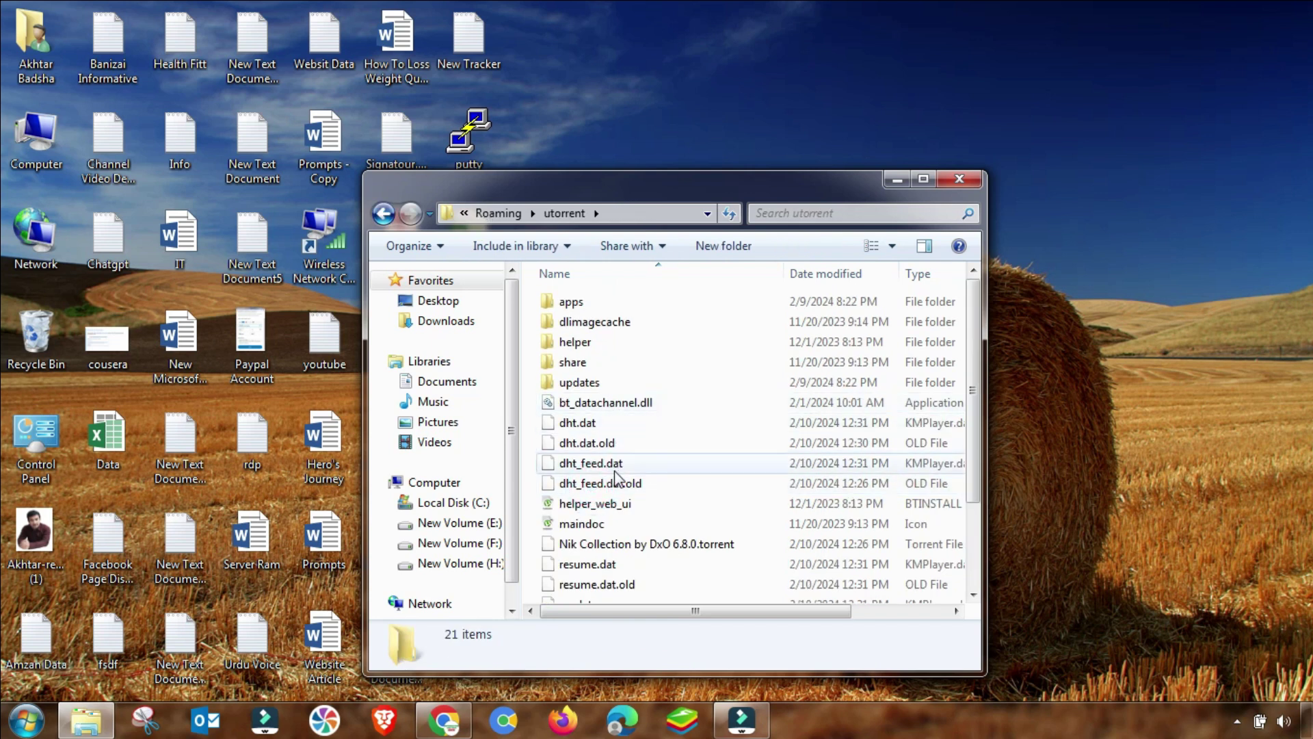
mouse_move(591, 463)
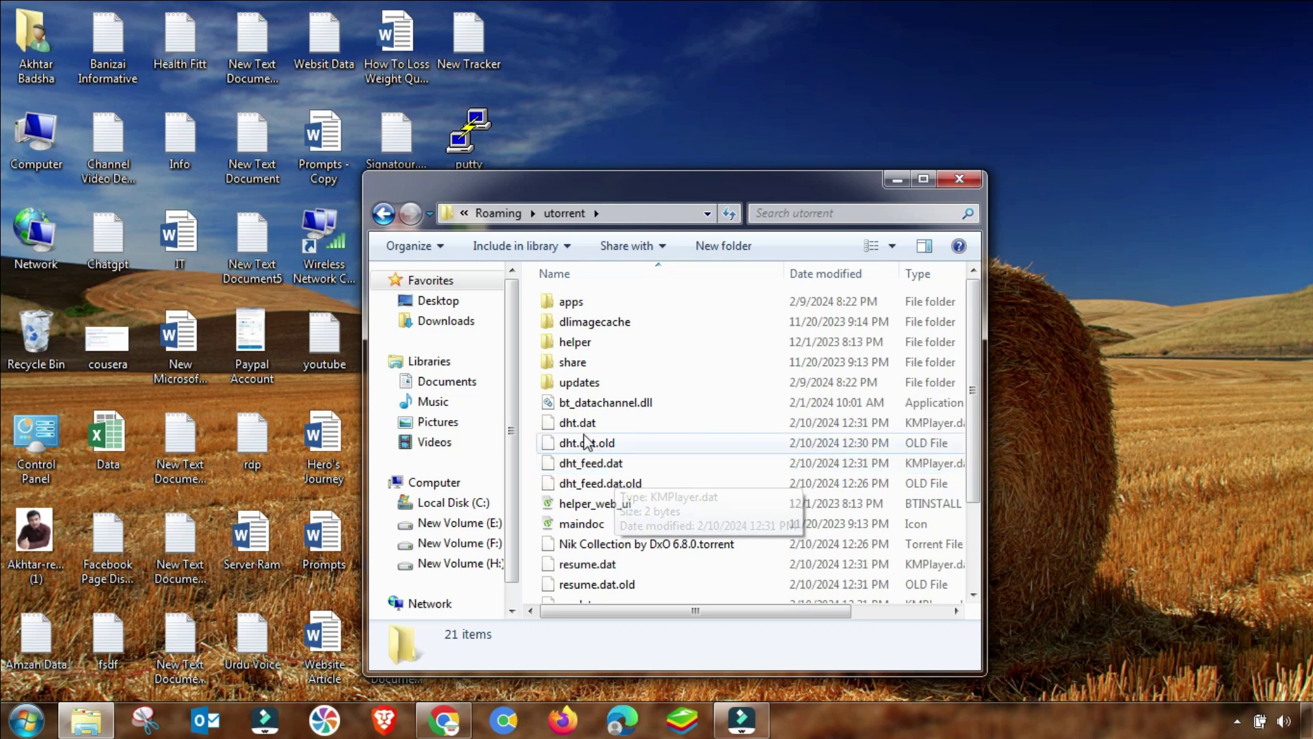
Step: Find resume.dat in the utorrent folder and delete it, confirming with Yes
left_click(593, 466)
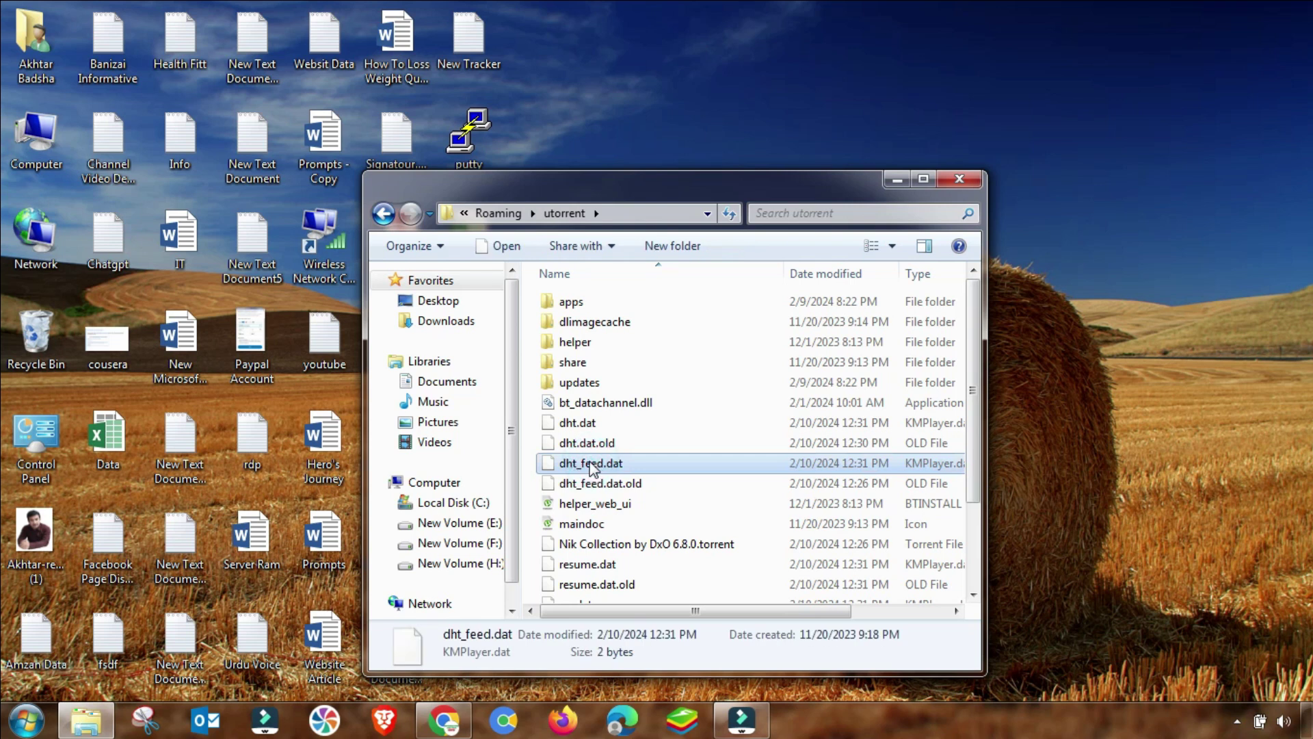
key("r")
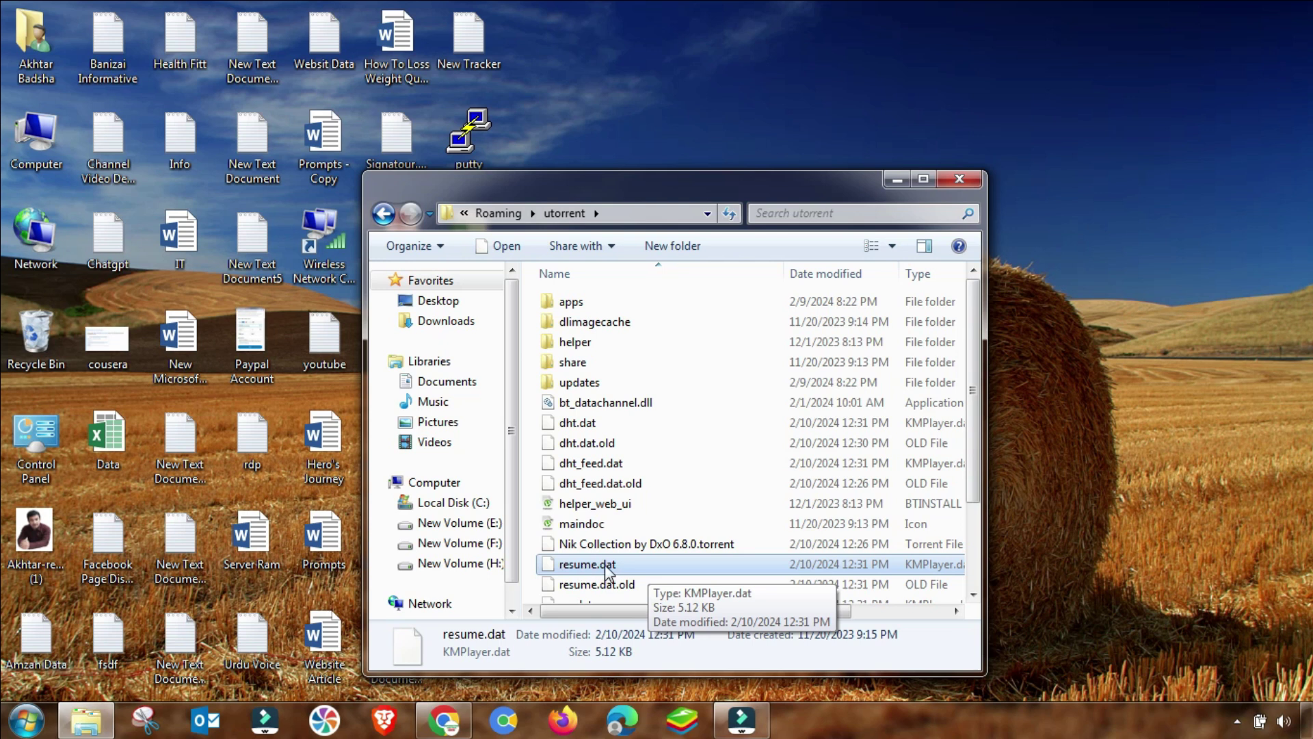
key("Down")
scroll(605, 564, "down", 2)
key("Down")
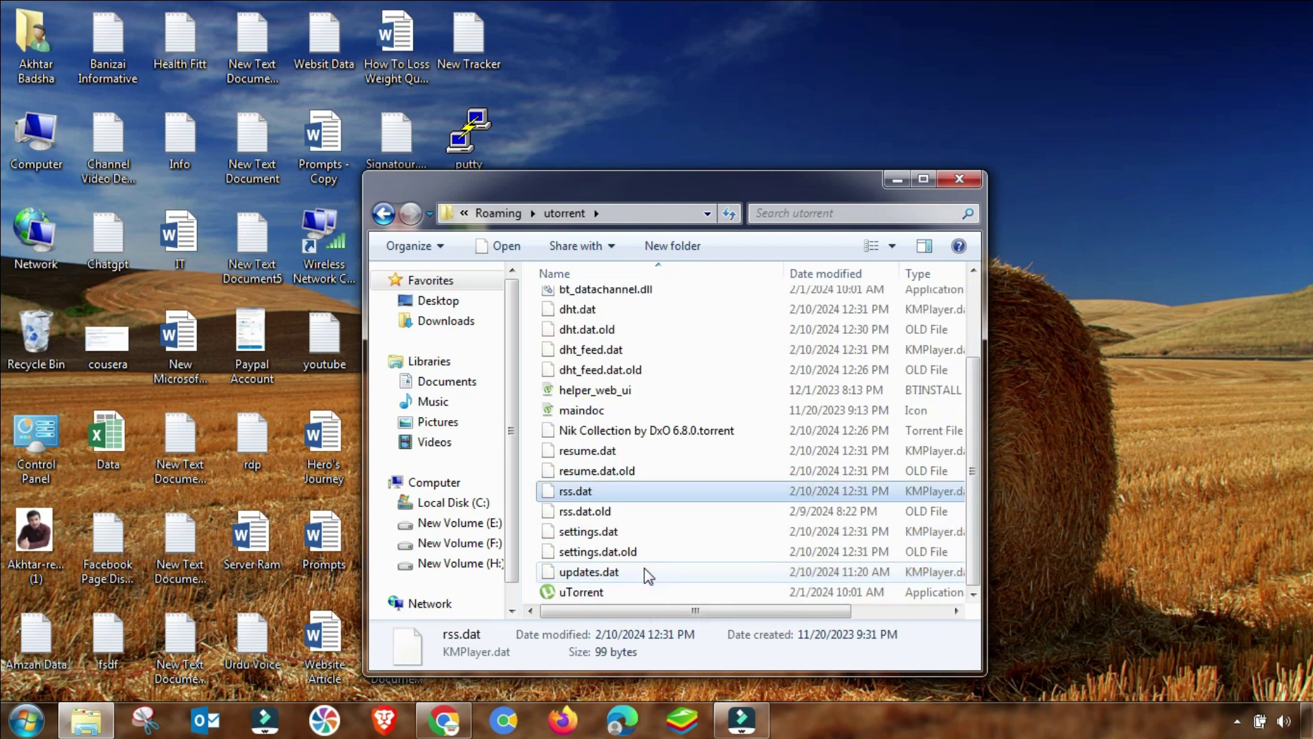
key("Down")
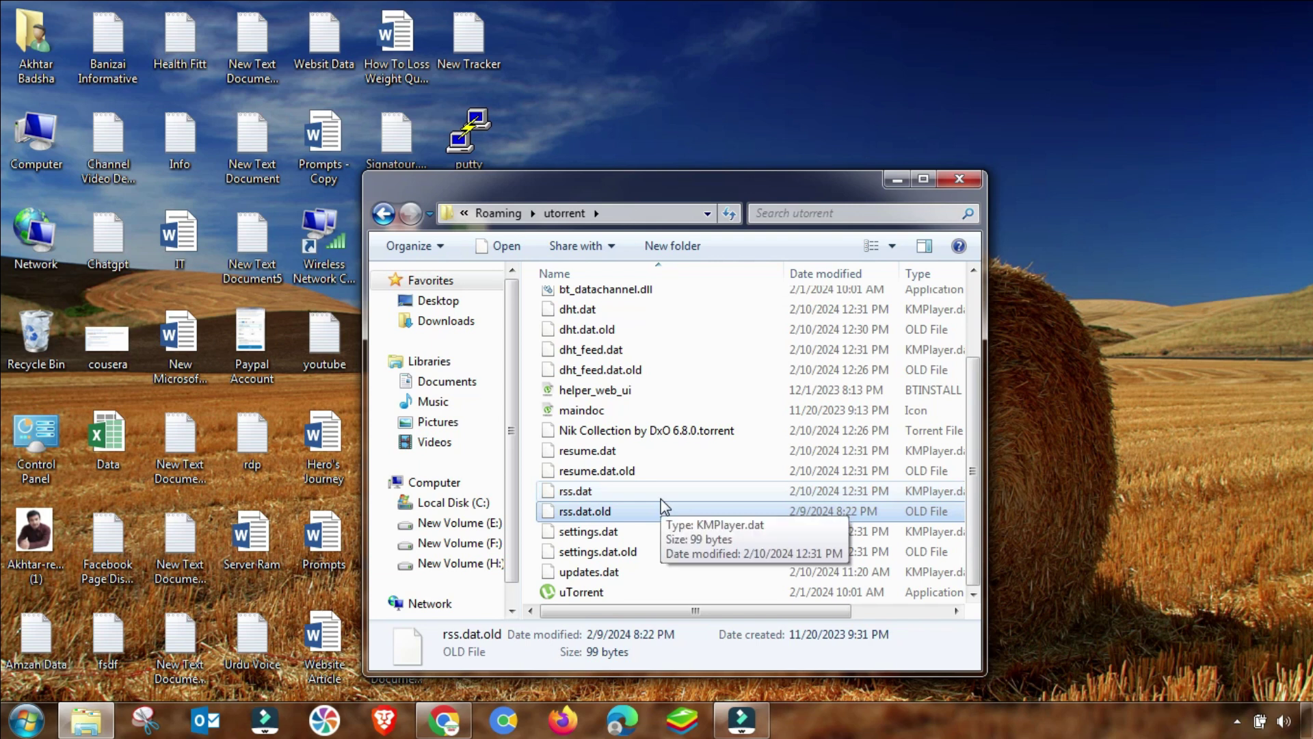
key("Up")
key("Up")
key("Up")
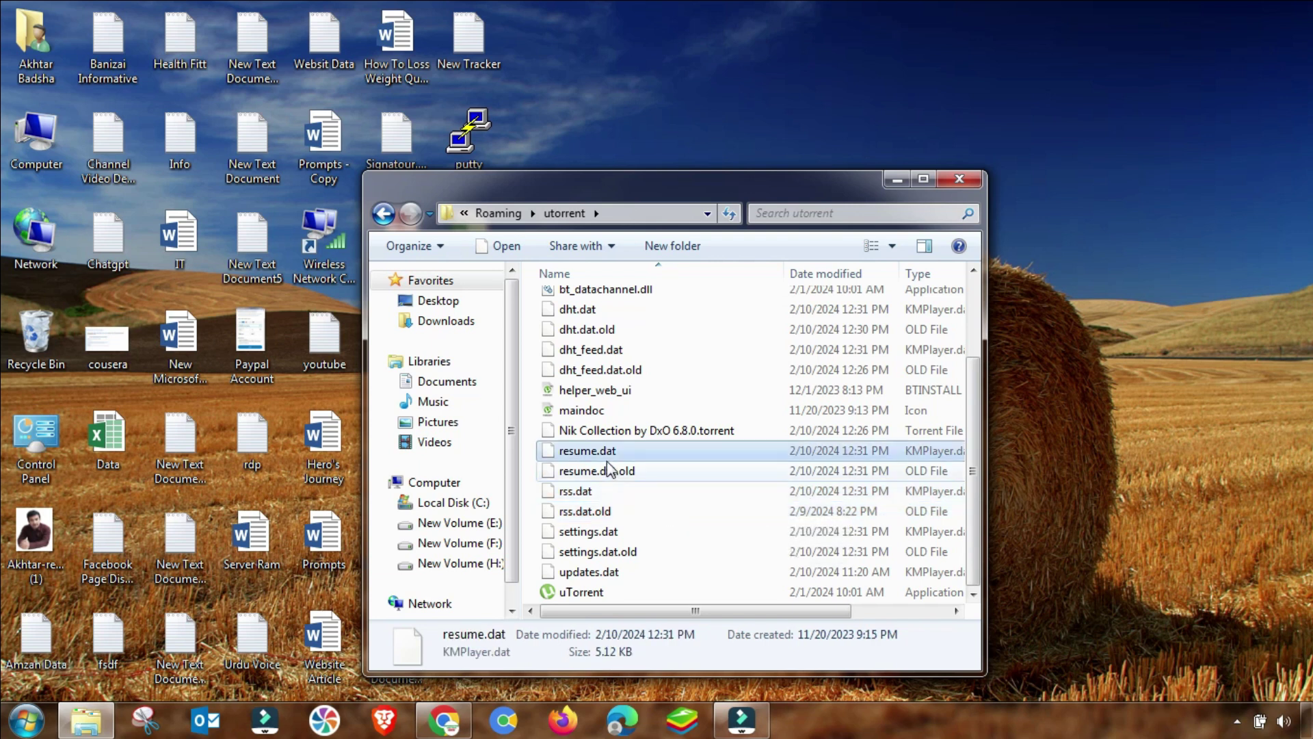
mouse_move(588, 451)
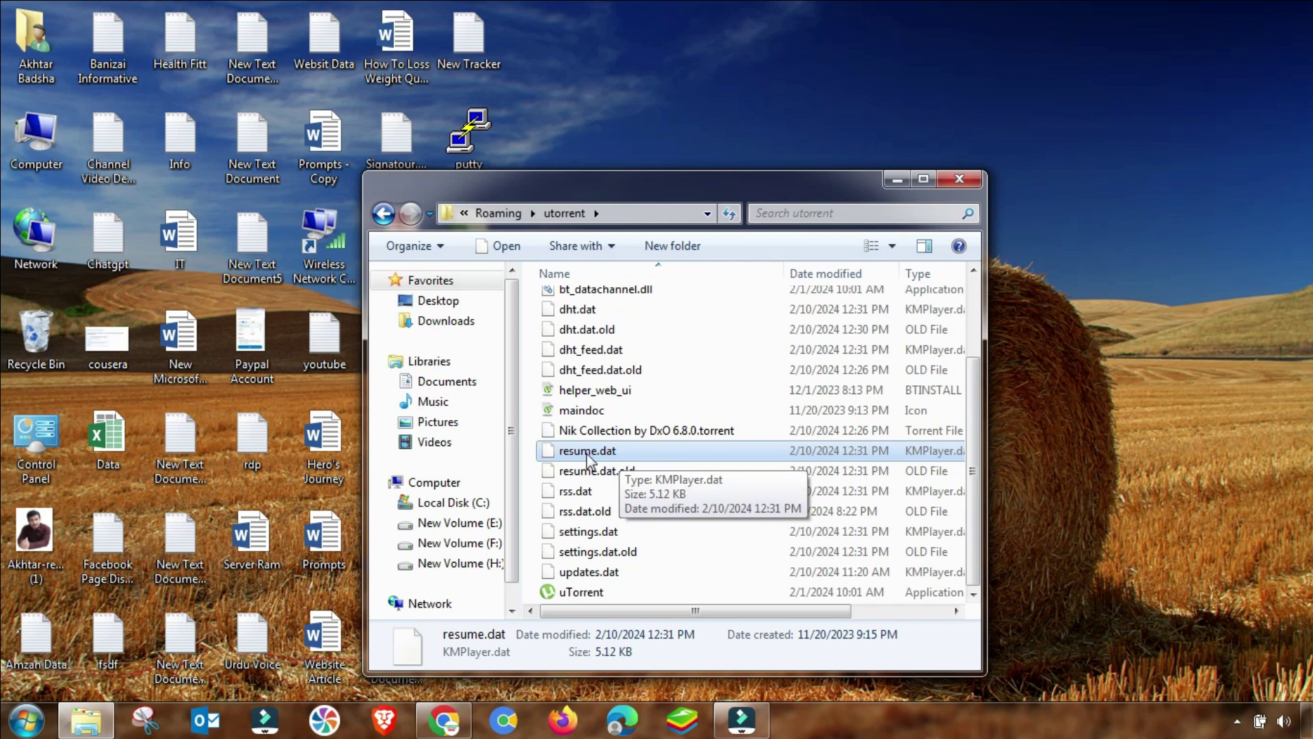
right_click(587, 454)
left_click(627, 391)
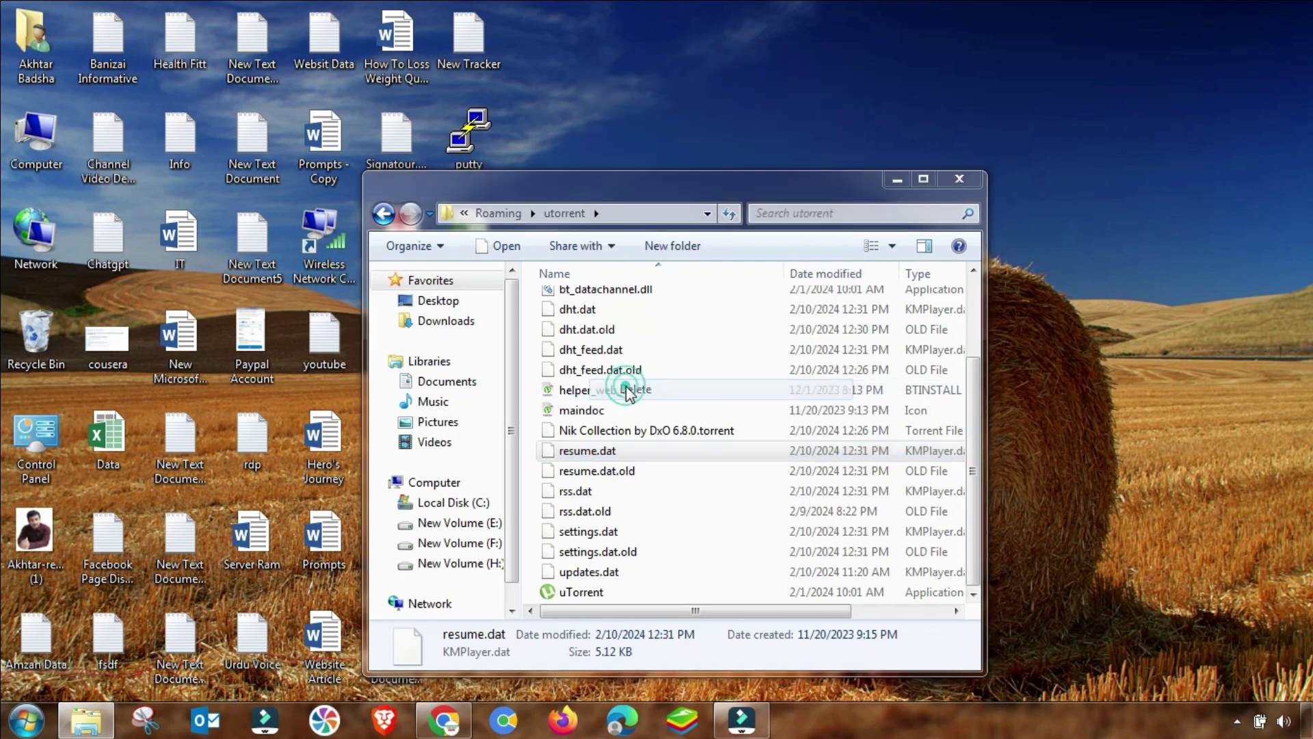
left_click(729, 440)
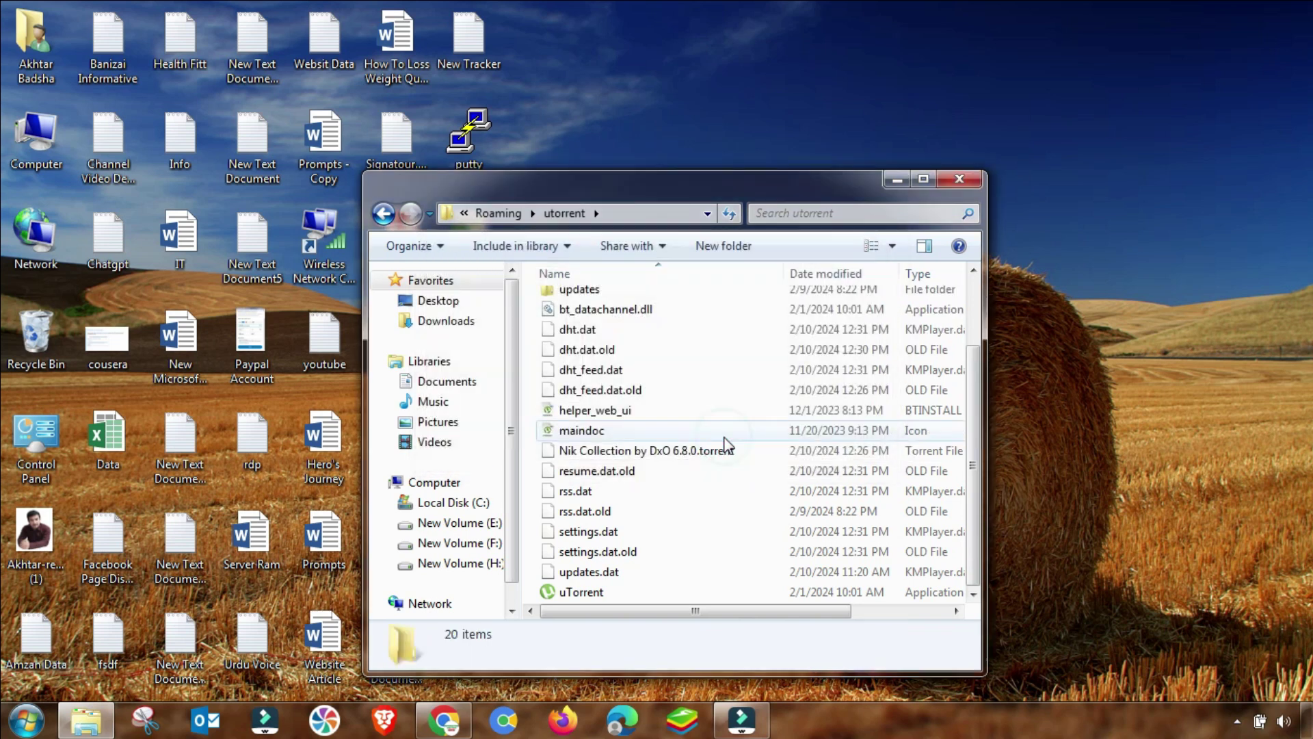
Step: Close the utorrent folder and run µTorrent as administrator from All Programs
left_click(957, 179)
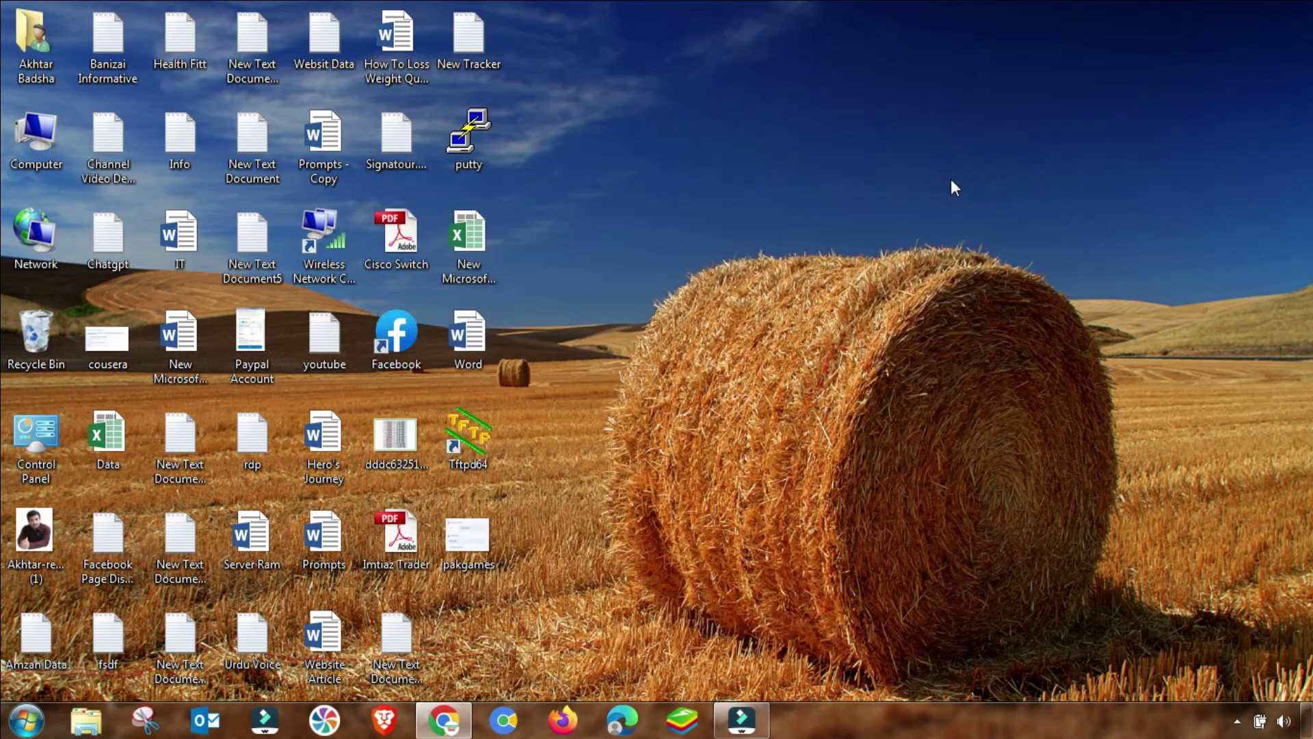
left_click(31, 719)
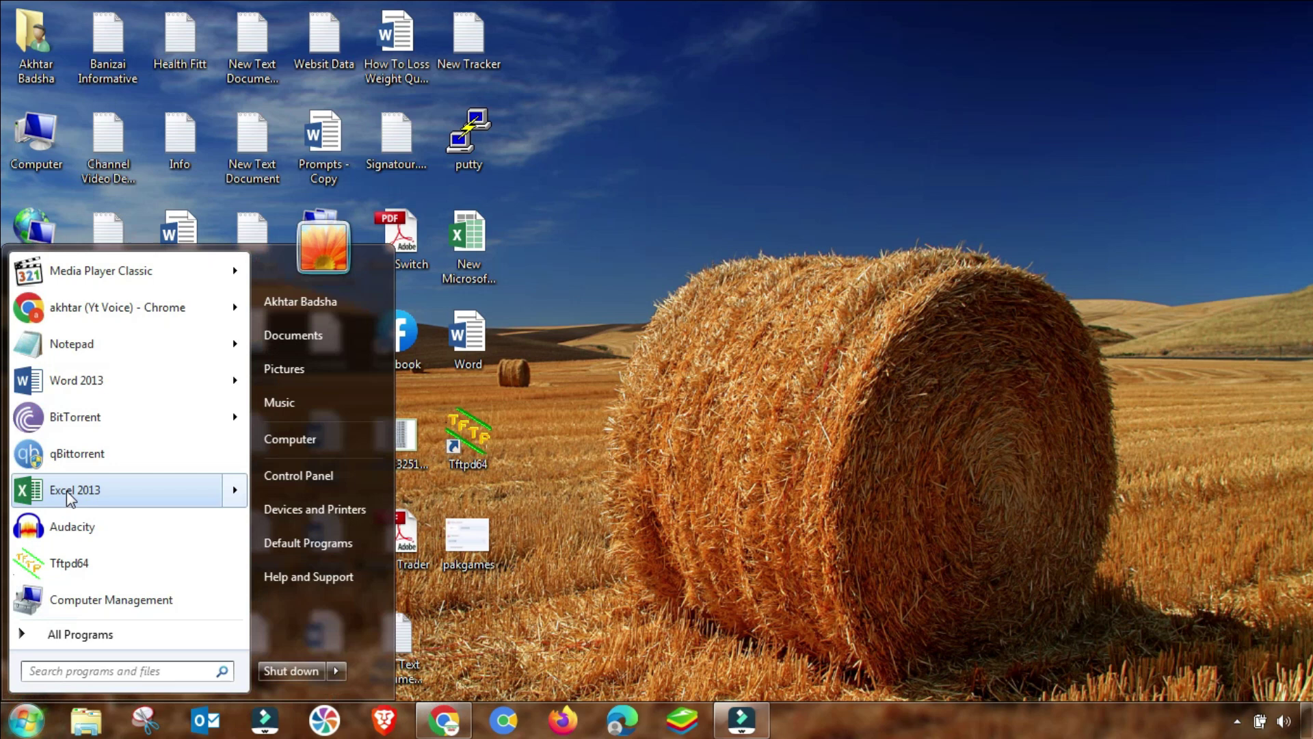
left_click(73, 636)
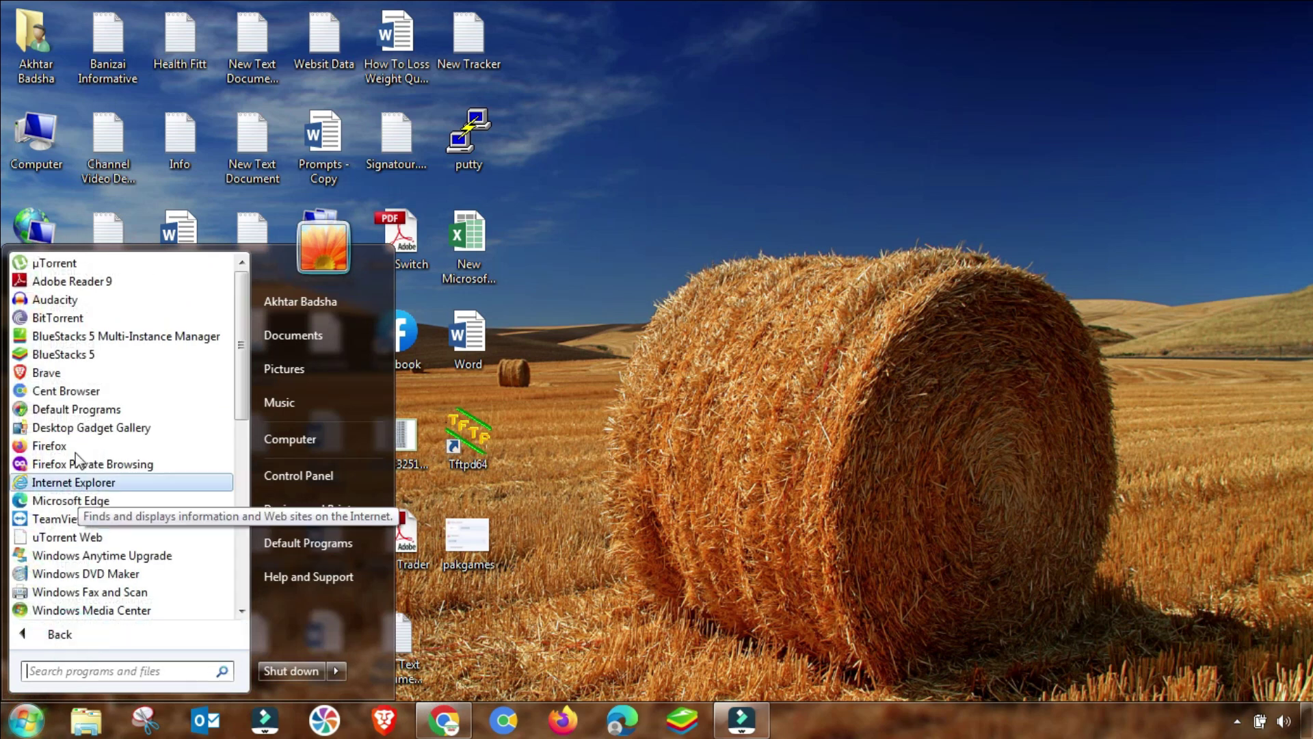
right_click(55, 261)
left_click(123, 290)
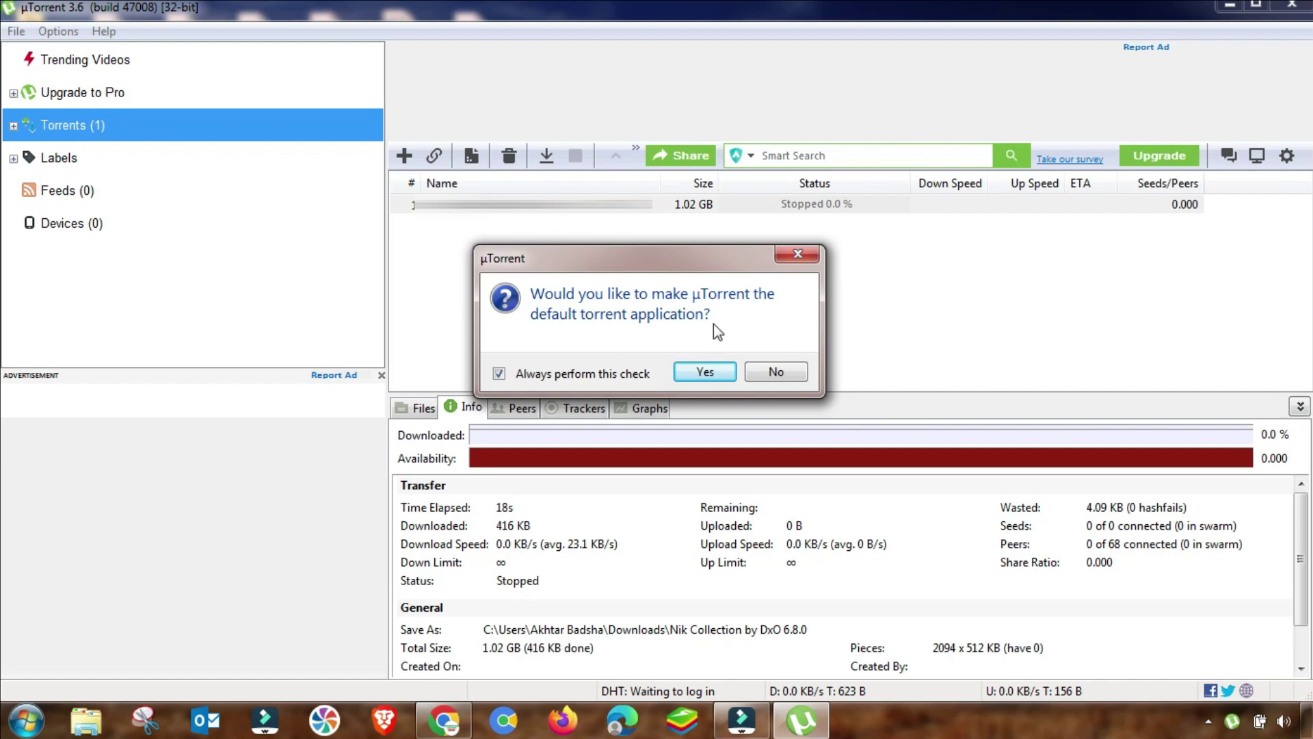
Step: Decline the default-app prompt and Force Start the torrent so it rechecks its data
left_click(776, 372)
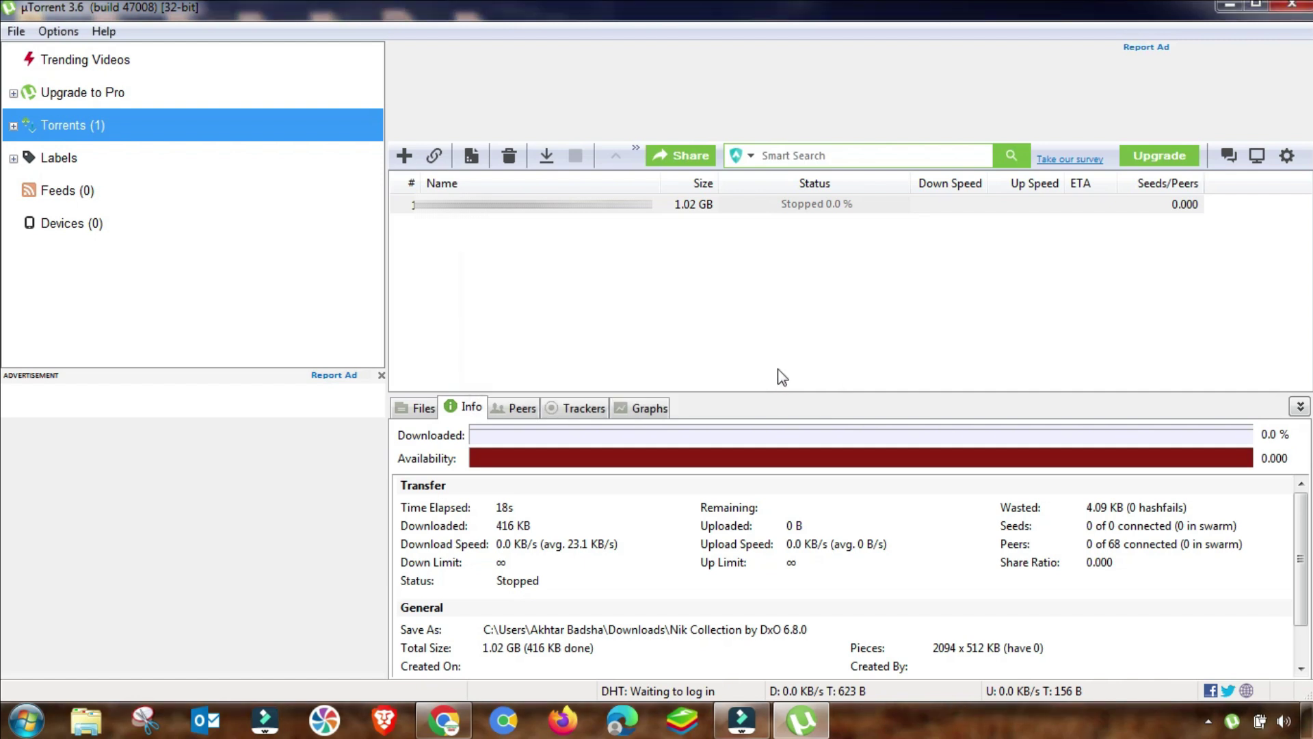
right_click(696, 205)
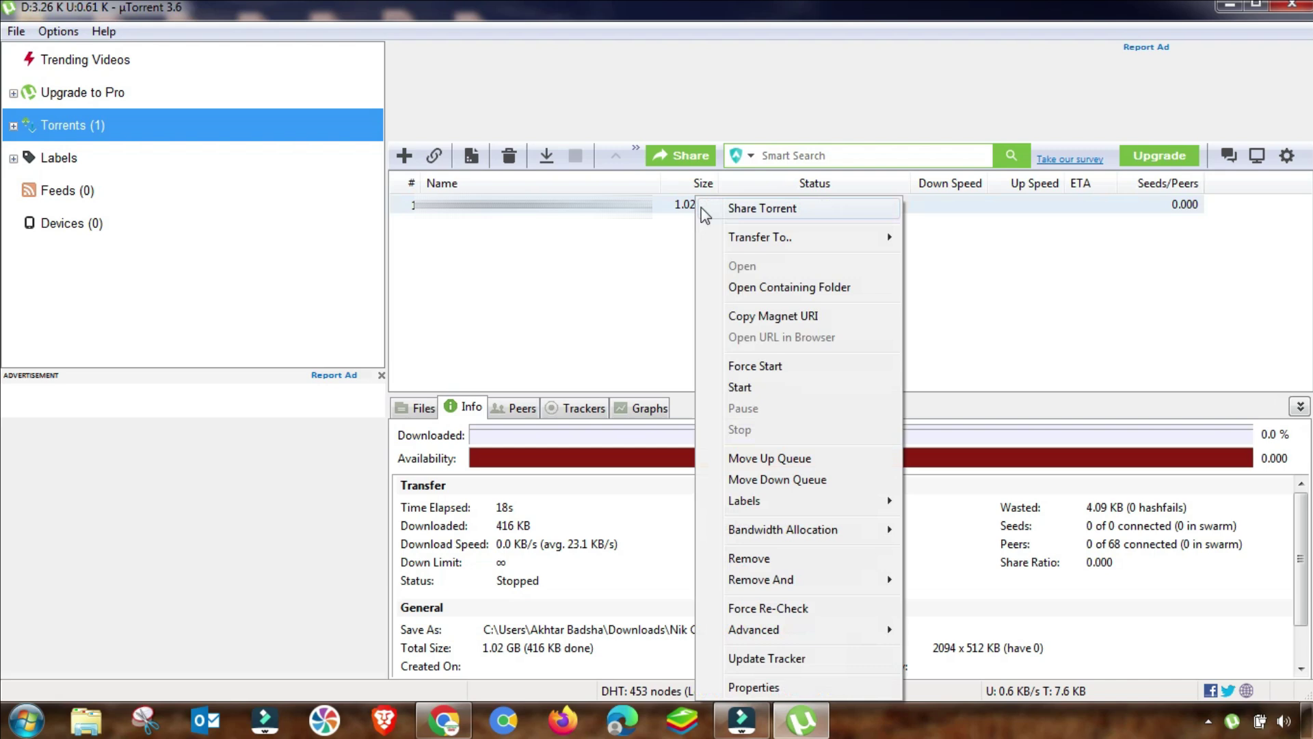
left_click(738, 388)
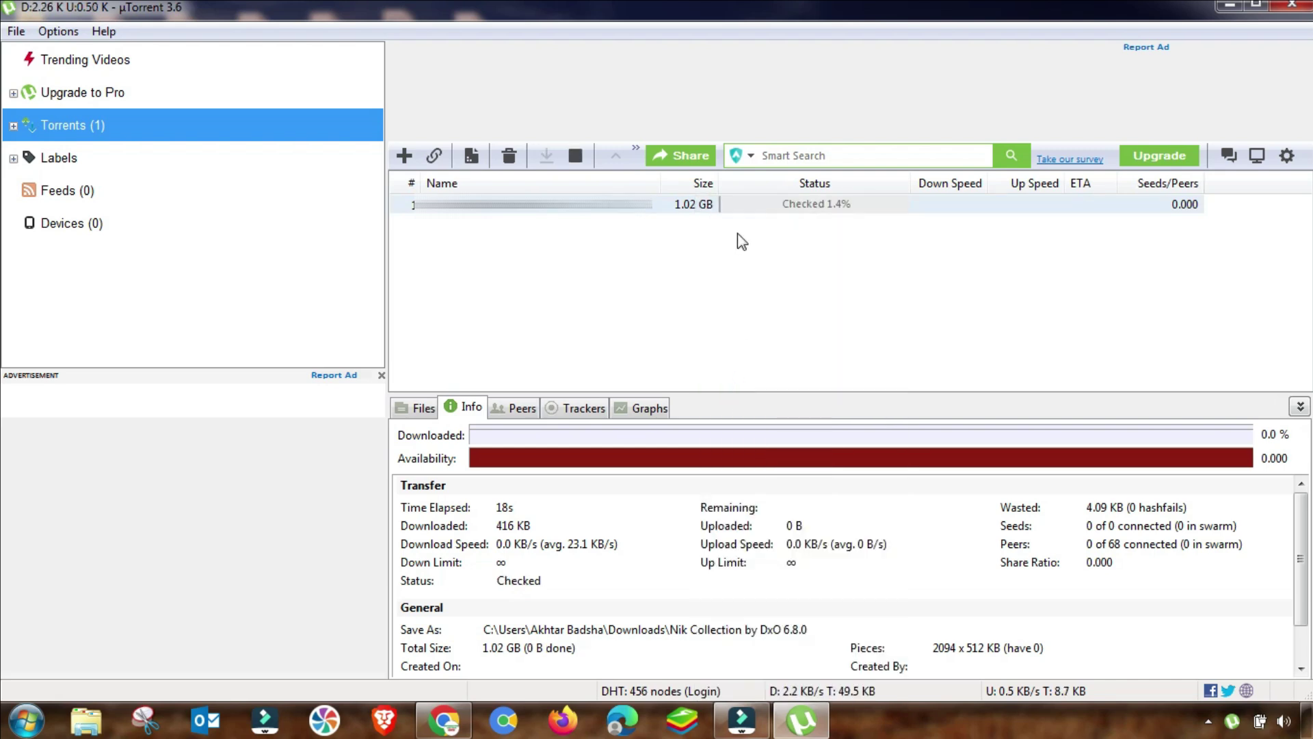